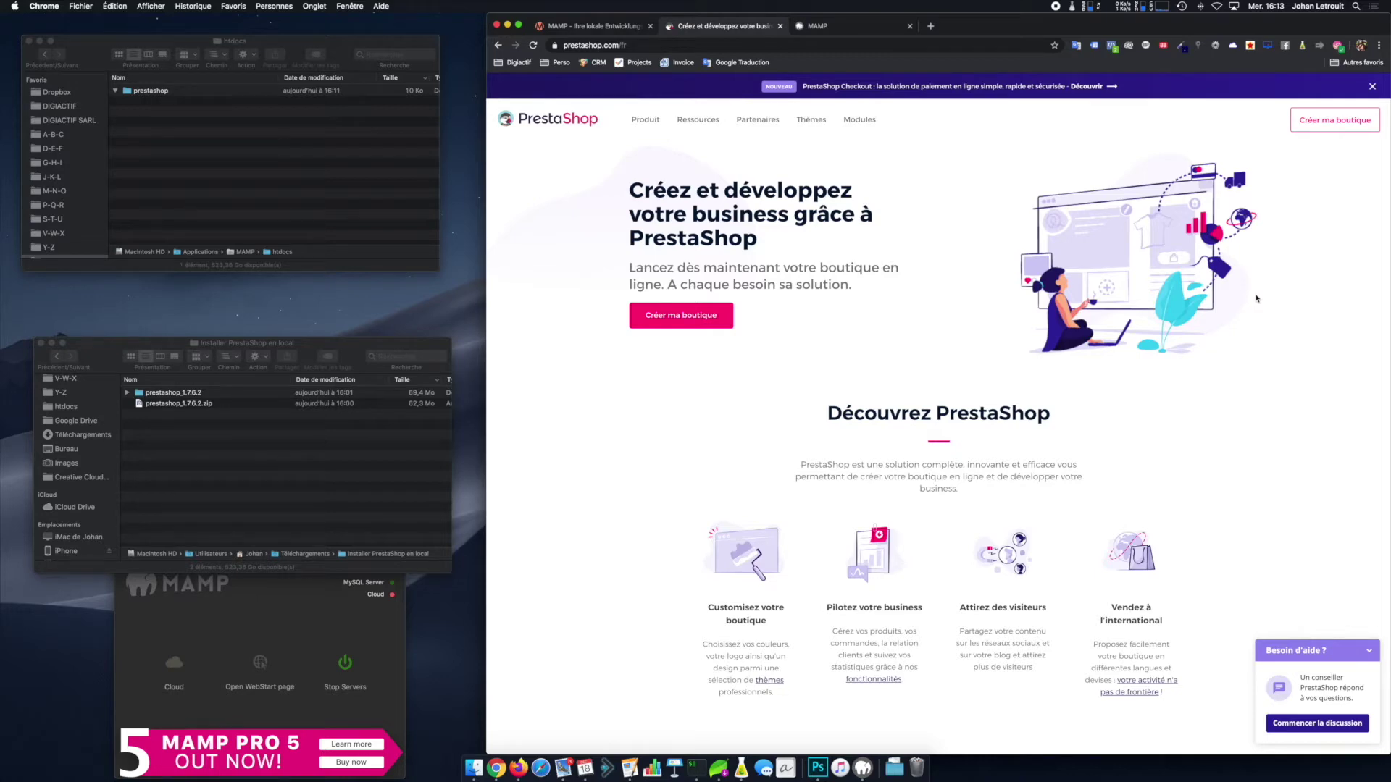
# Step: Open the downloads page of the MAMP website and examine the MAMP & MAMP PRO installers on offer
pyautogui.click(851, 27)
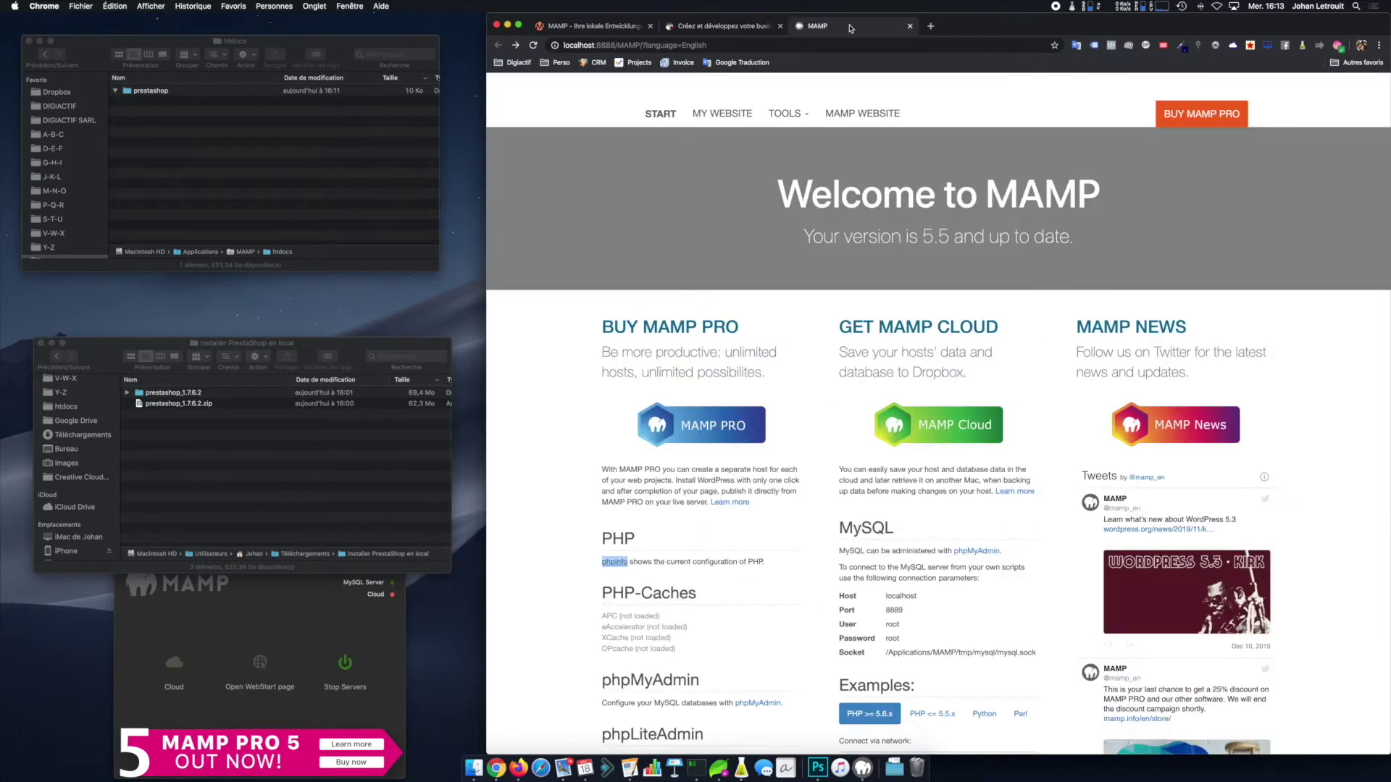
pyautogui.click(592, 28)
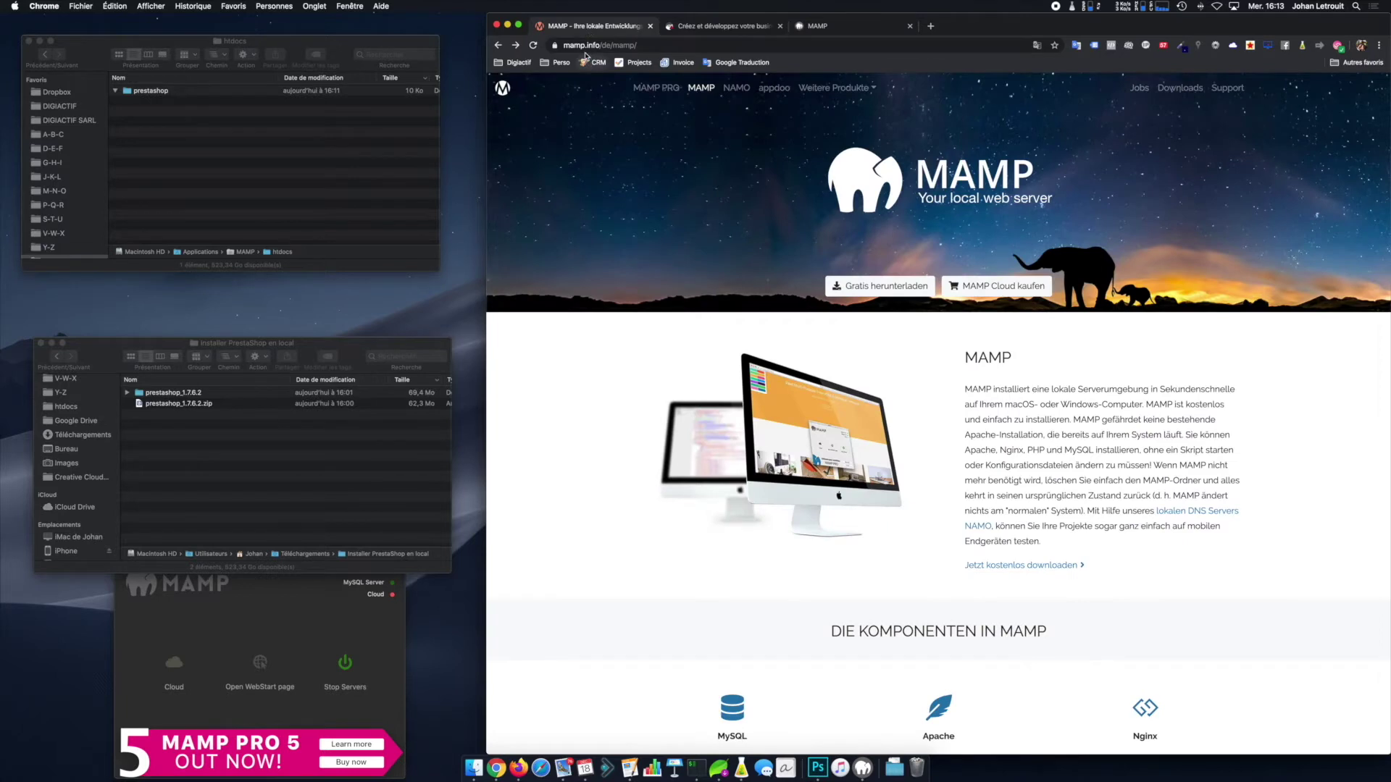
pyautogui.click(1175, 92)
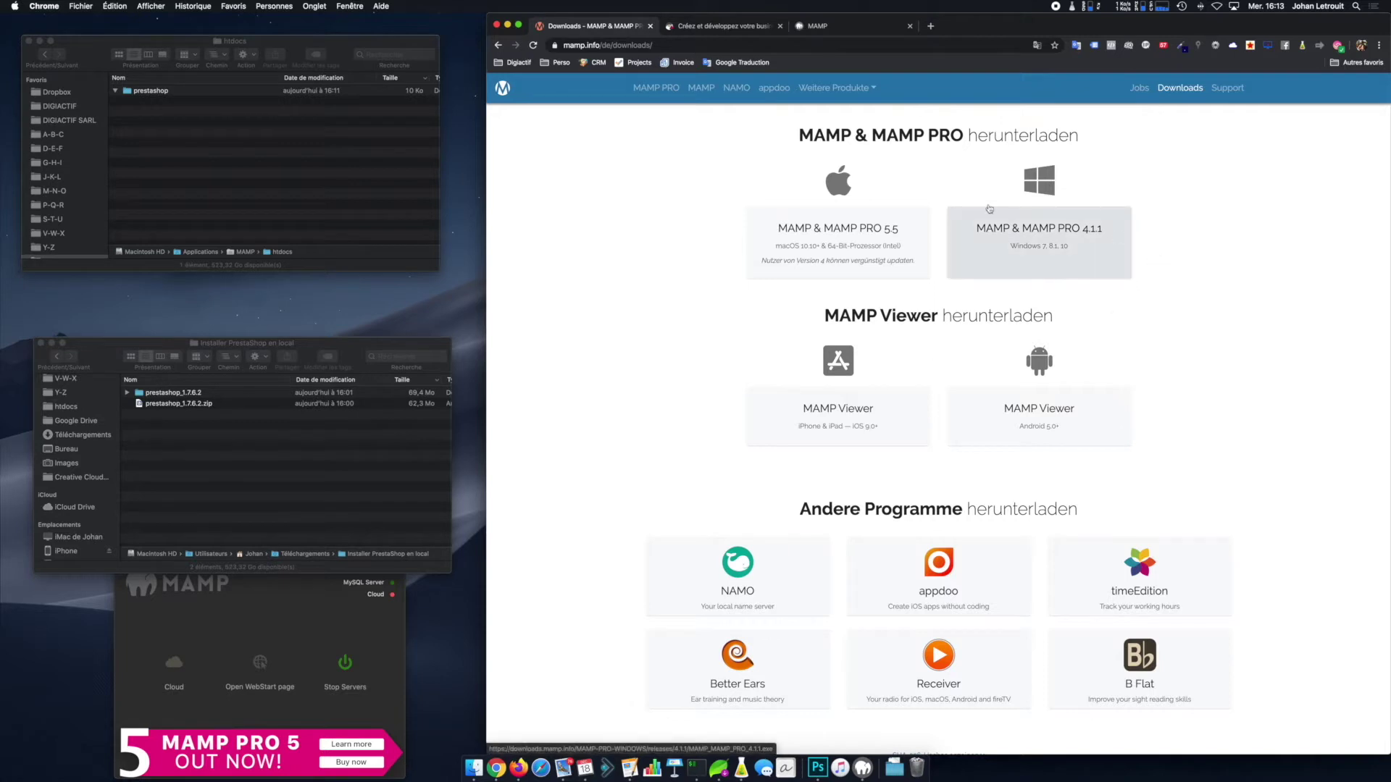
pyautogui.moveTo(872, 134); pyautogui.dragTo(964, 136)
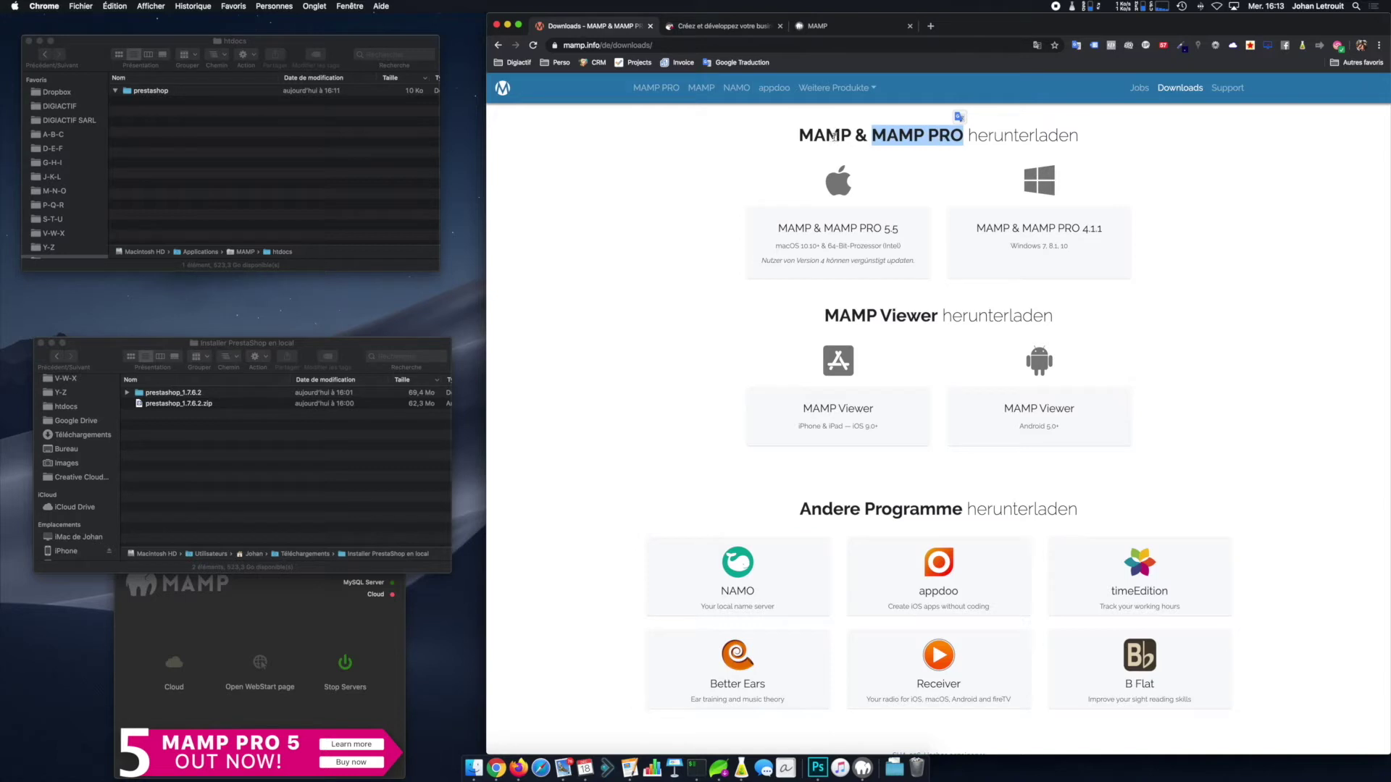
pyautogui.moveTo(850, 134); pyautogui.dragTo(802, 132)
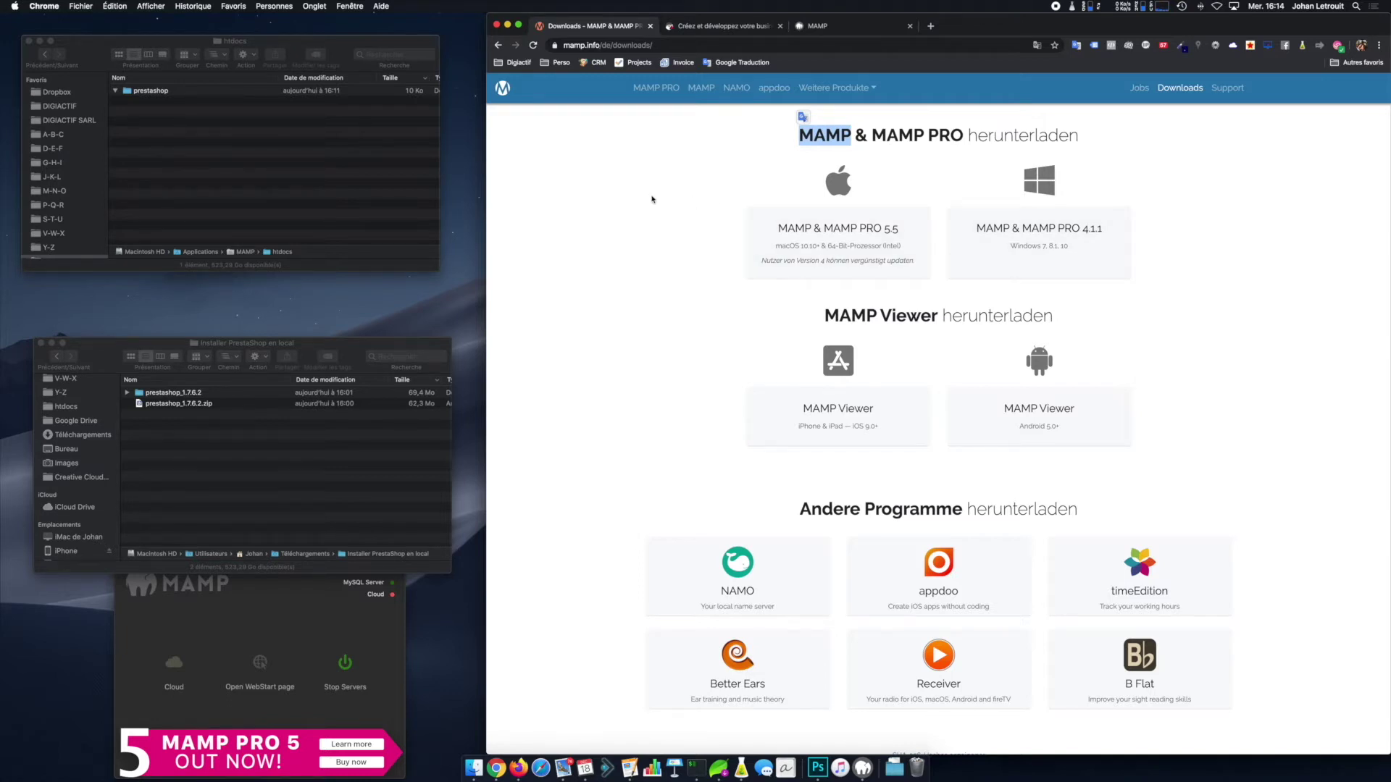
# Step: Show the MAMP folder inside Applications and quit the running MAMP application
pyautogui.click(246, 253)
pyautogui.doubleClick(247, 253)
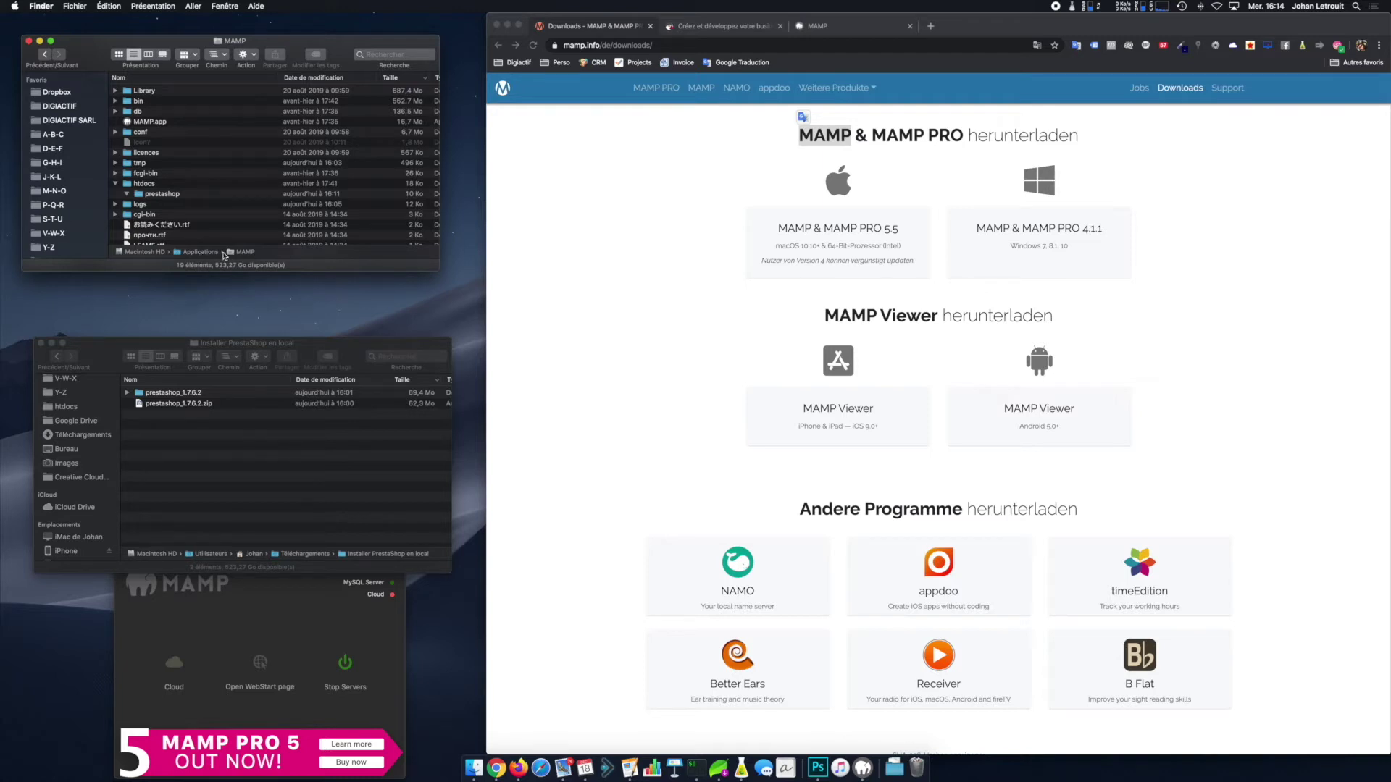
pyautogui.click(239, 583)
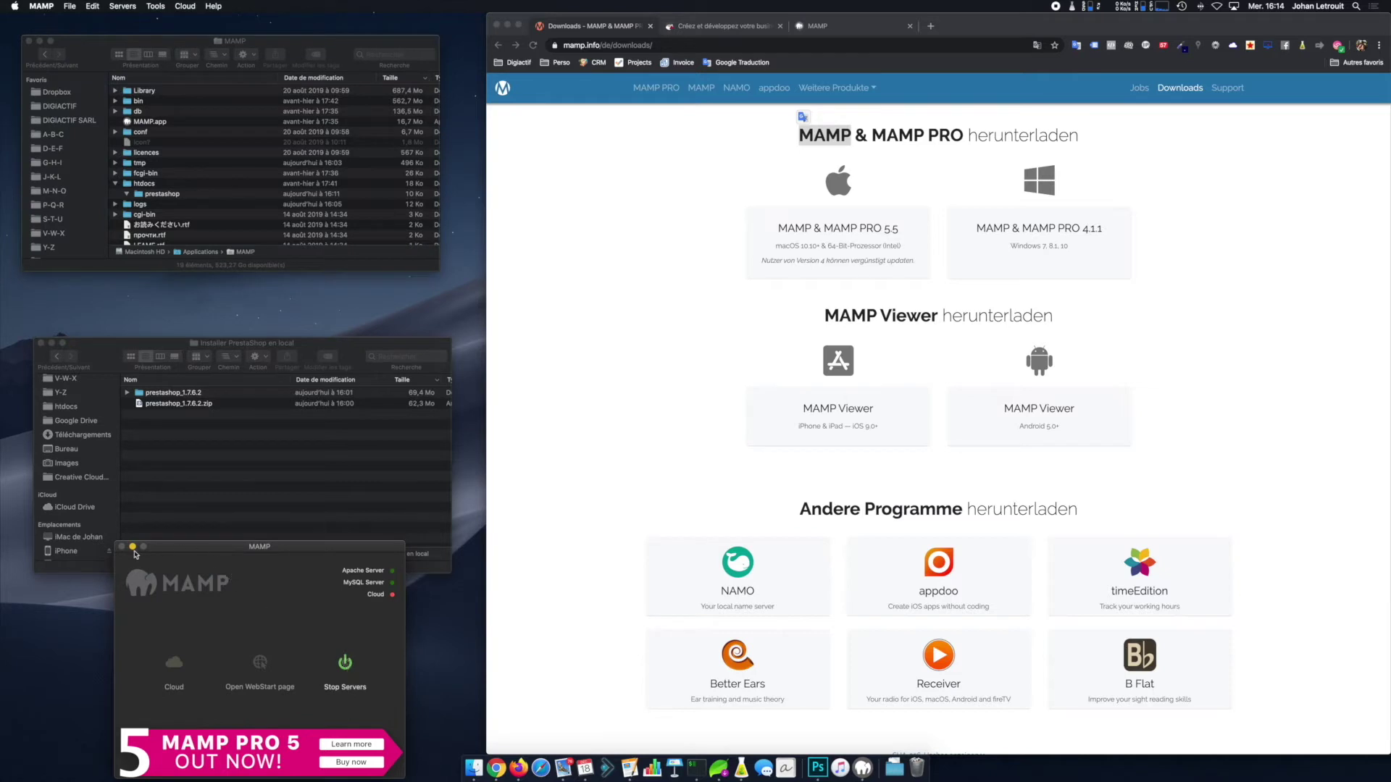
pyautogui.press('super+q')
# Step: Launch MAMP.app from the MAMP folder and start its servers
pyautogui.click(151, 124)
pyautogui.click(150, 123)
pyautogui.doubleClick(149, 123)
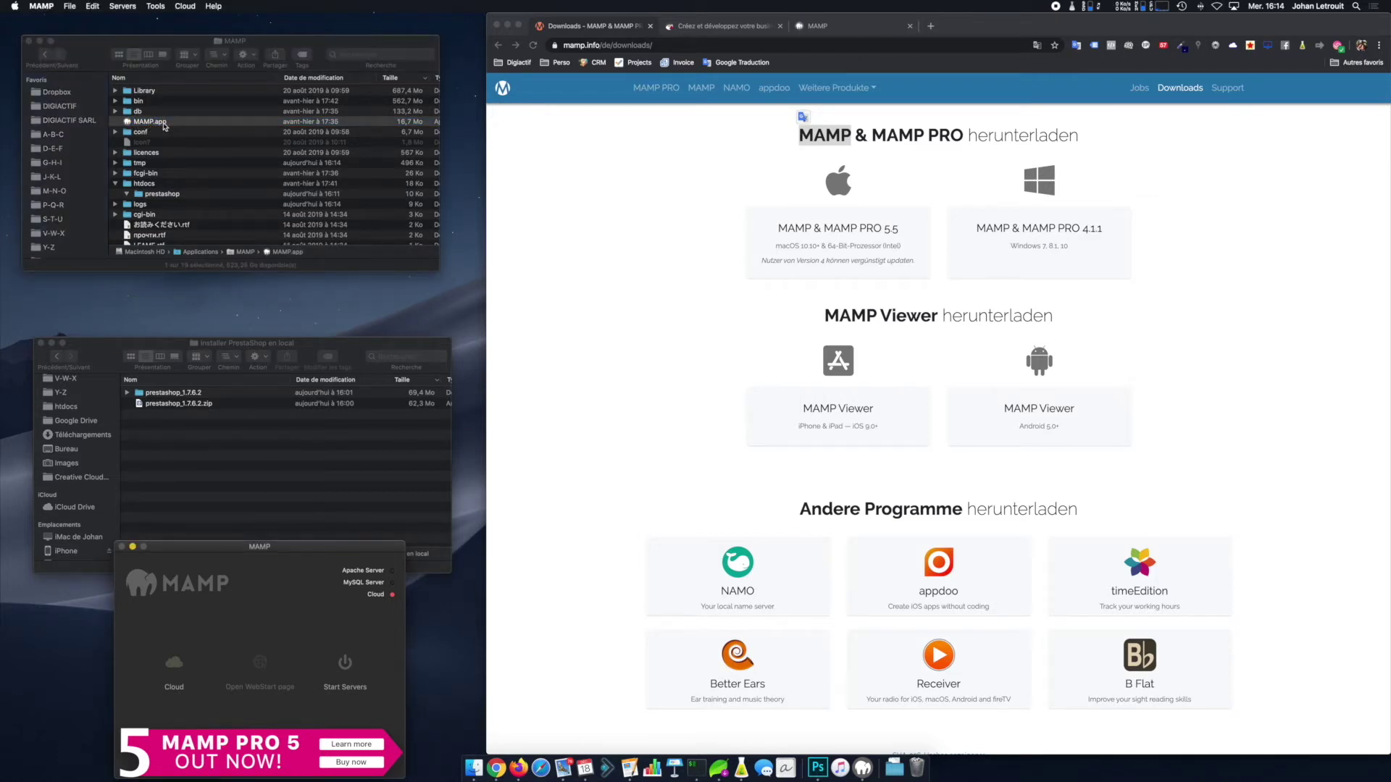
pyautogui.moveTo(304, 548); pyautogui.dragTo(302, 508)
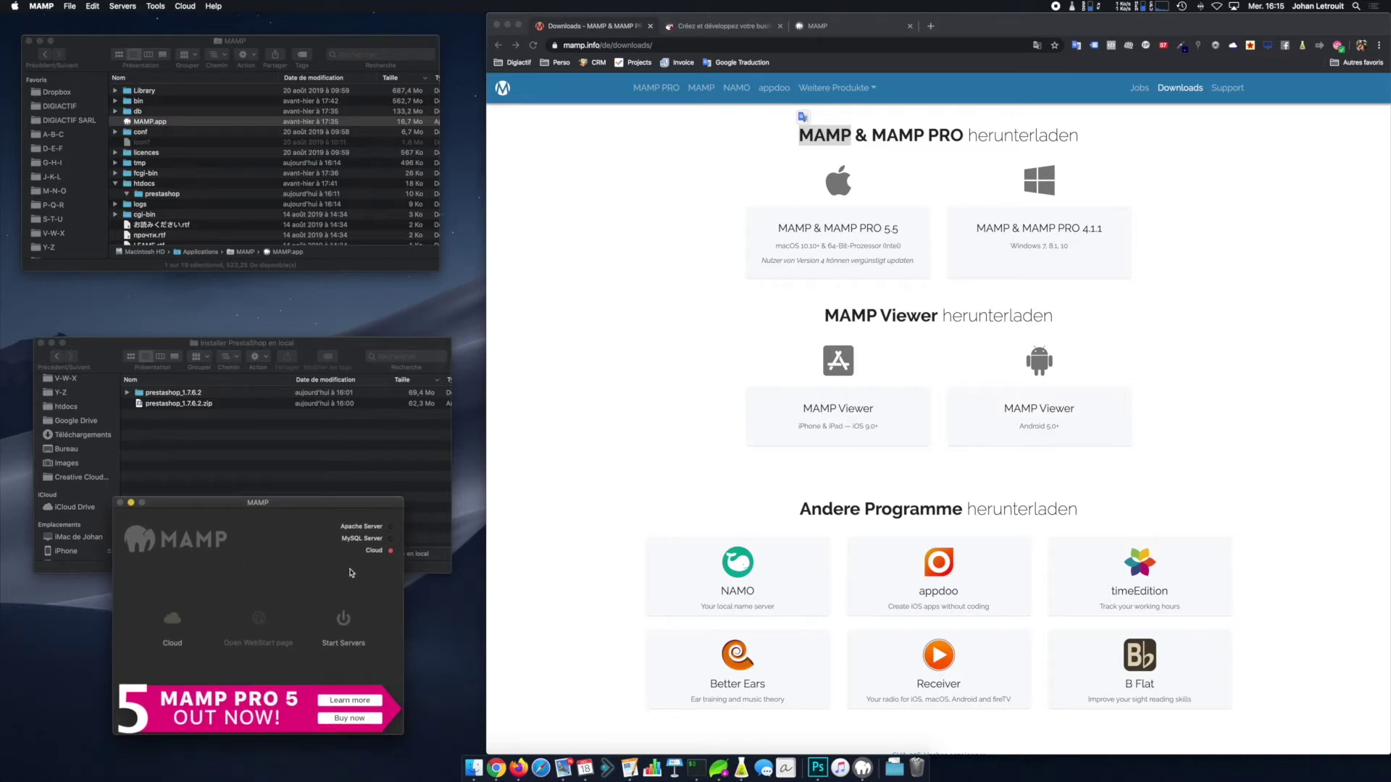
pyautogui.click(344, 622)
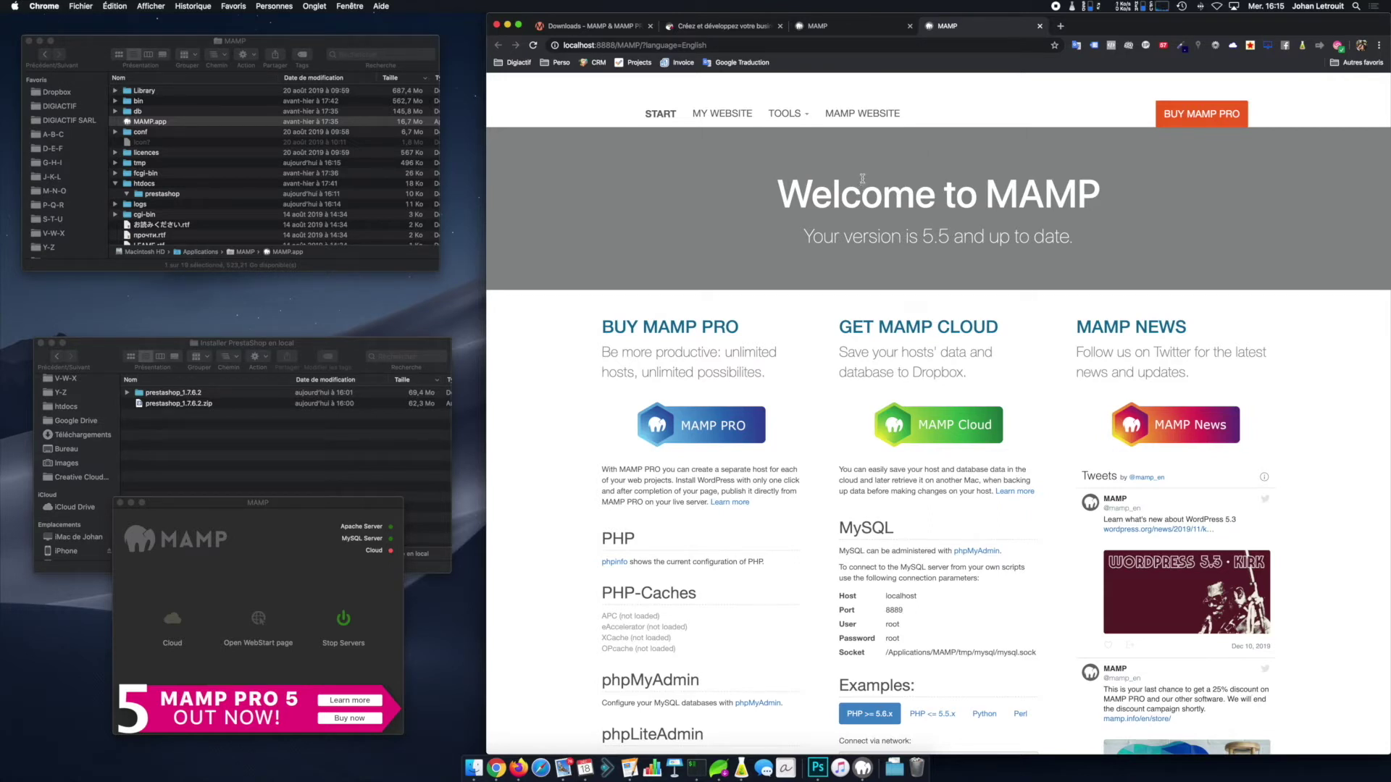
# Step: Examine the local MAMP welcome page and the parts of its localhost address
pyautogui.click(725, 45)
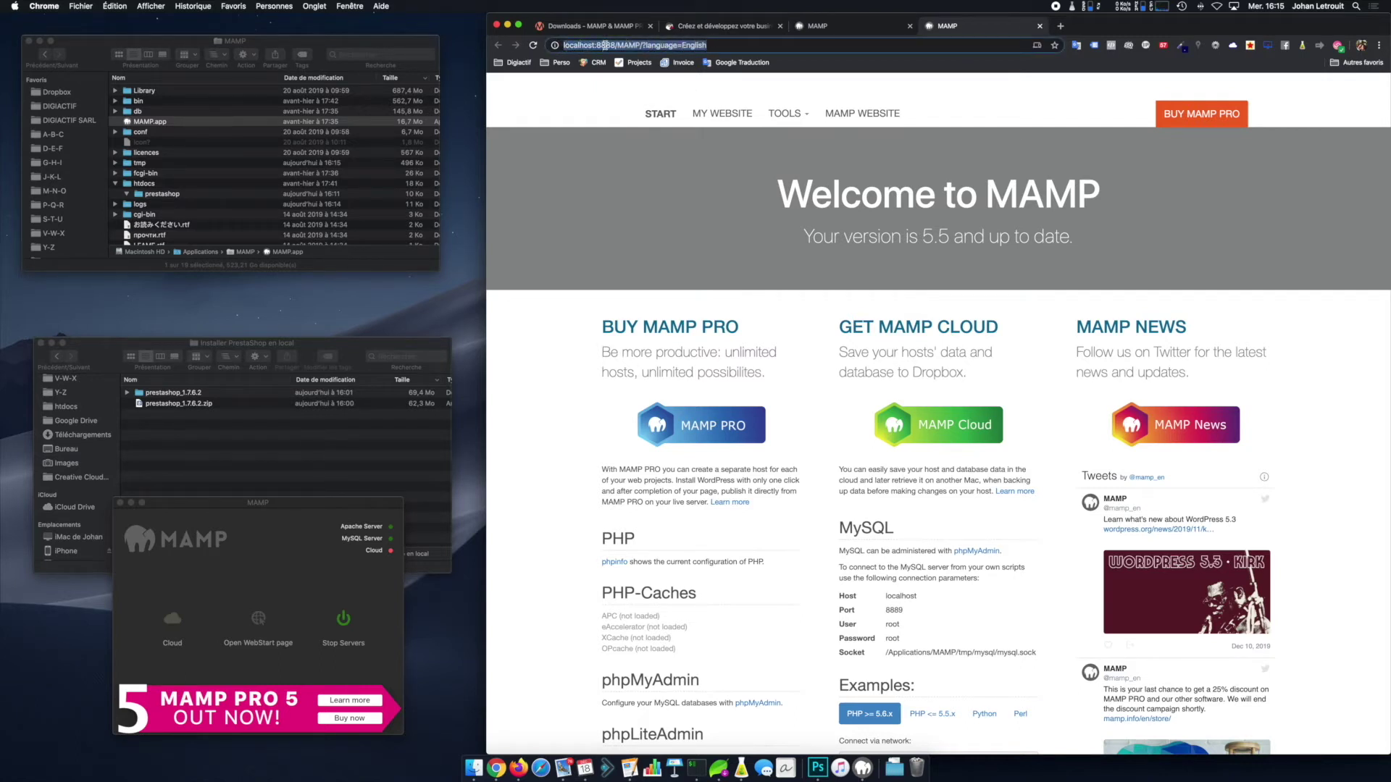
pyautogui.doubleClick(633, 45)
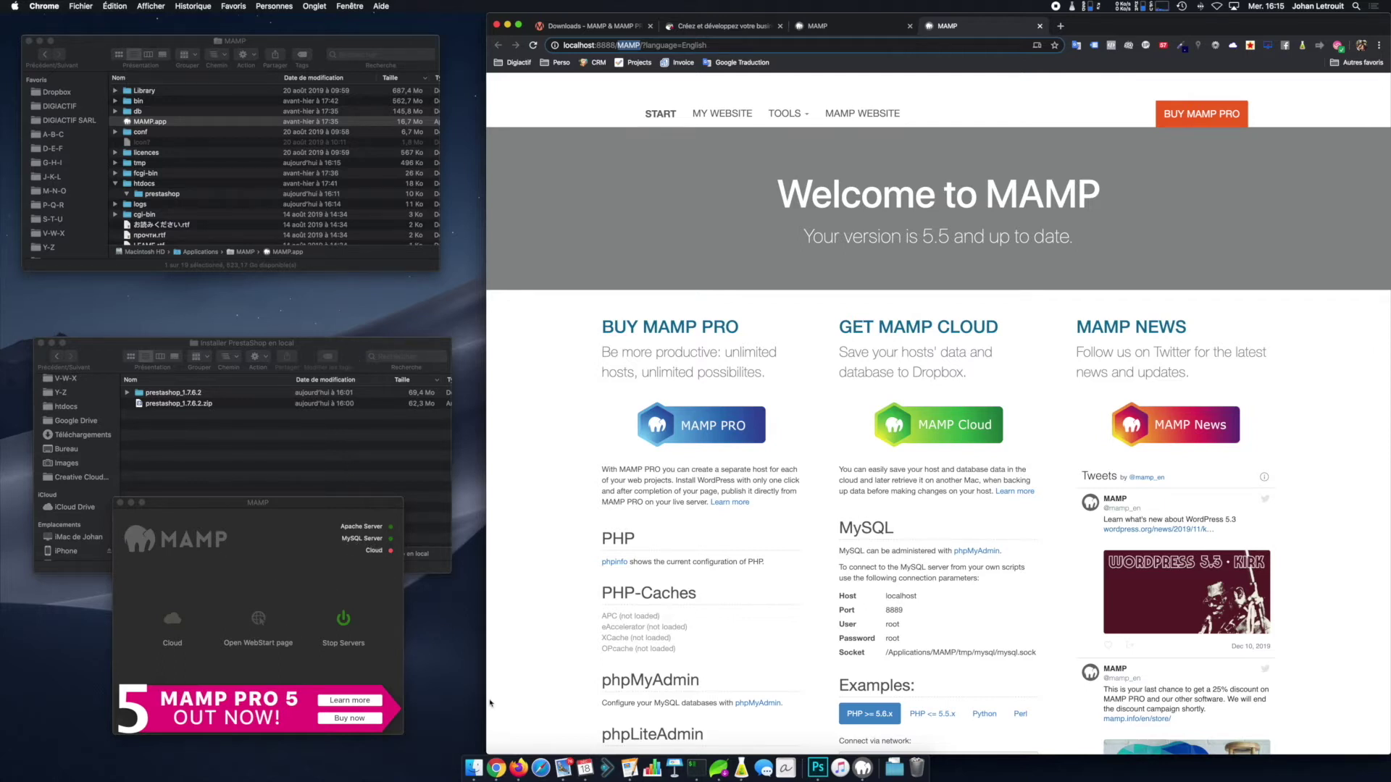
pyautogui.scroll(-1, 845, 586)
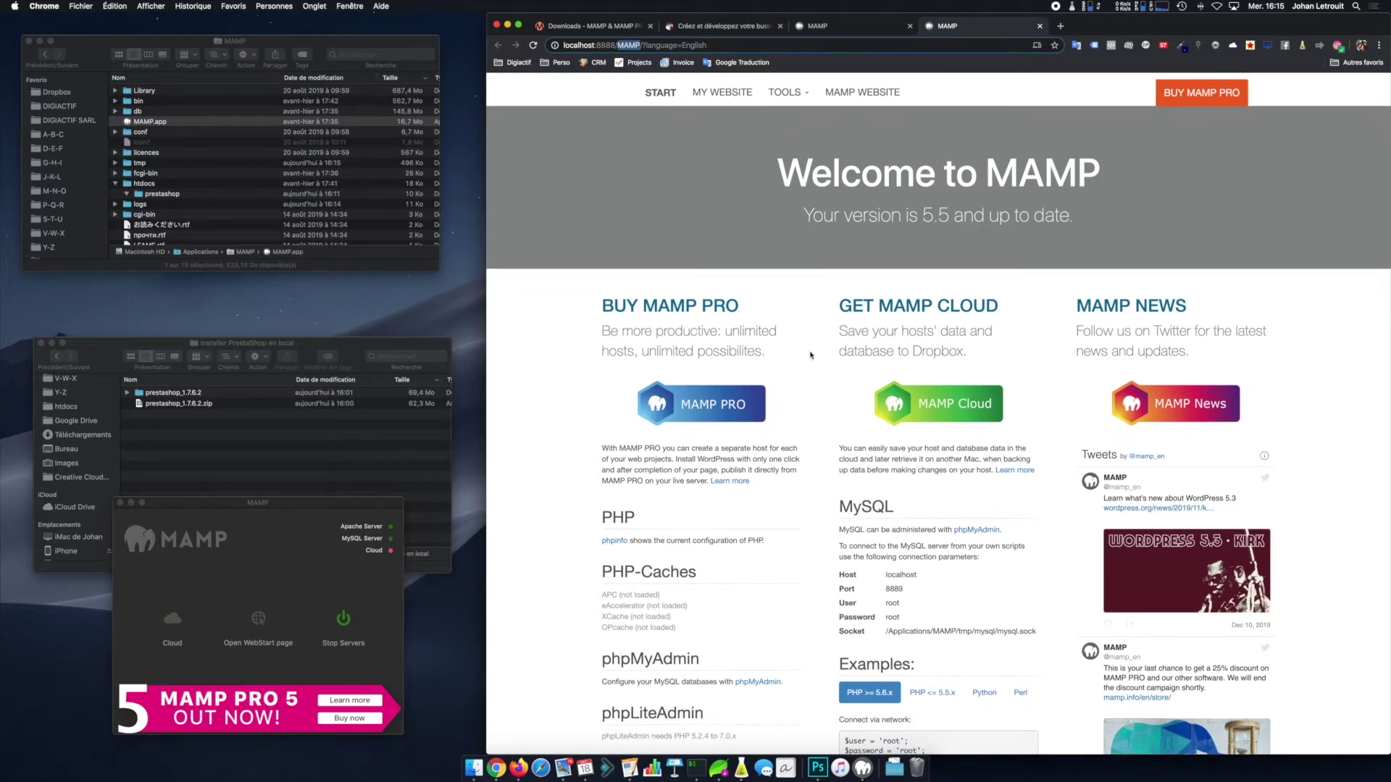
pyautogui.scroll(1, 1015, 580)
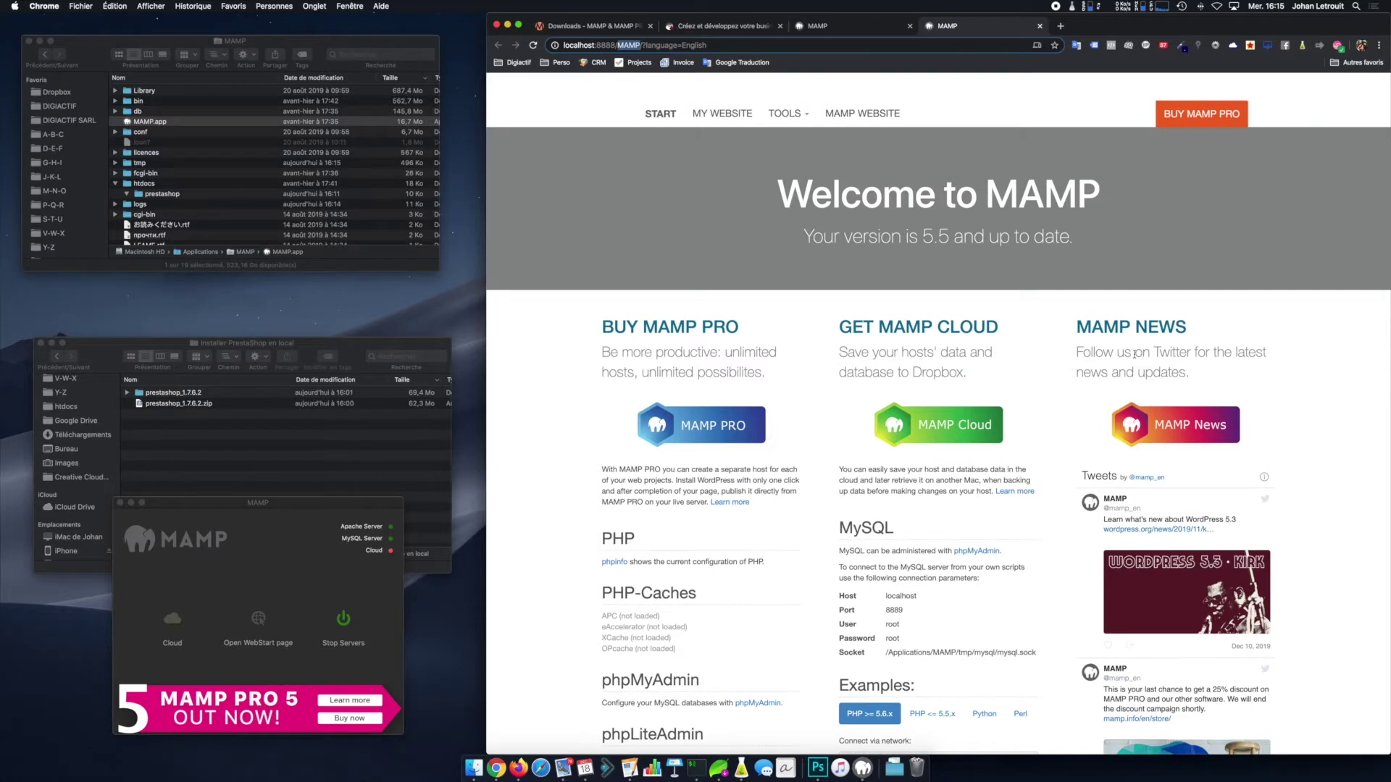
# Step: Check the available standard PHP versions in the MAMP preferences and accept the dialog
pyautogui.click(281, 504)
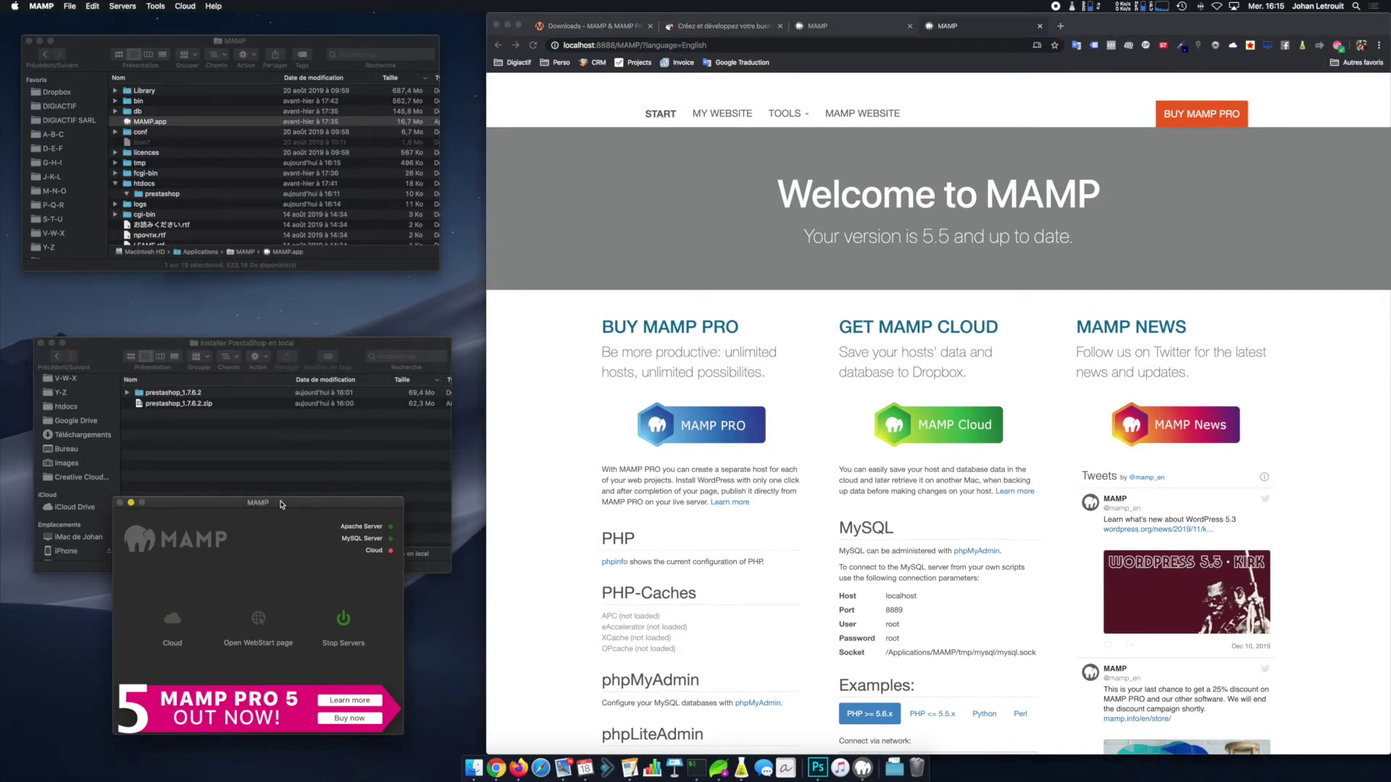
pyautogui.click(45, 7)
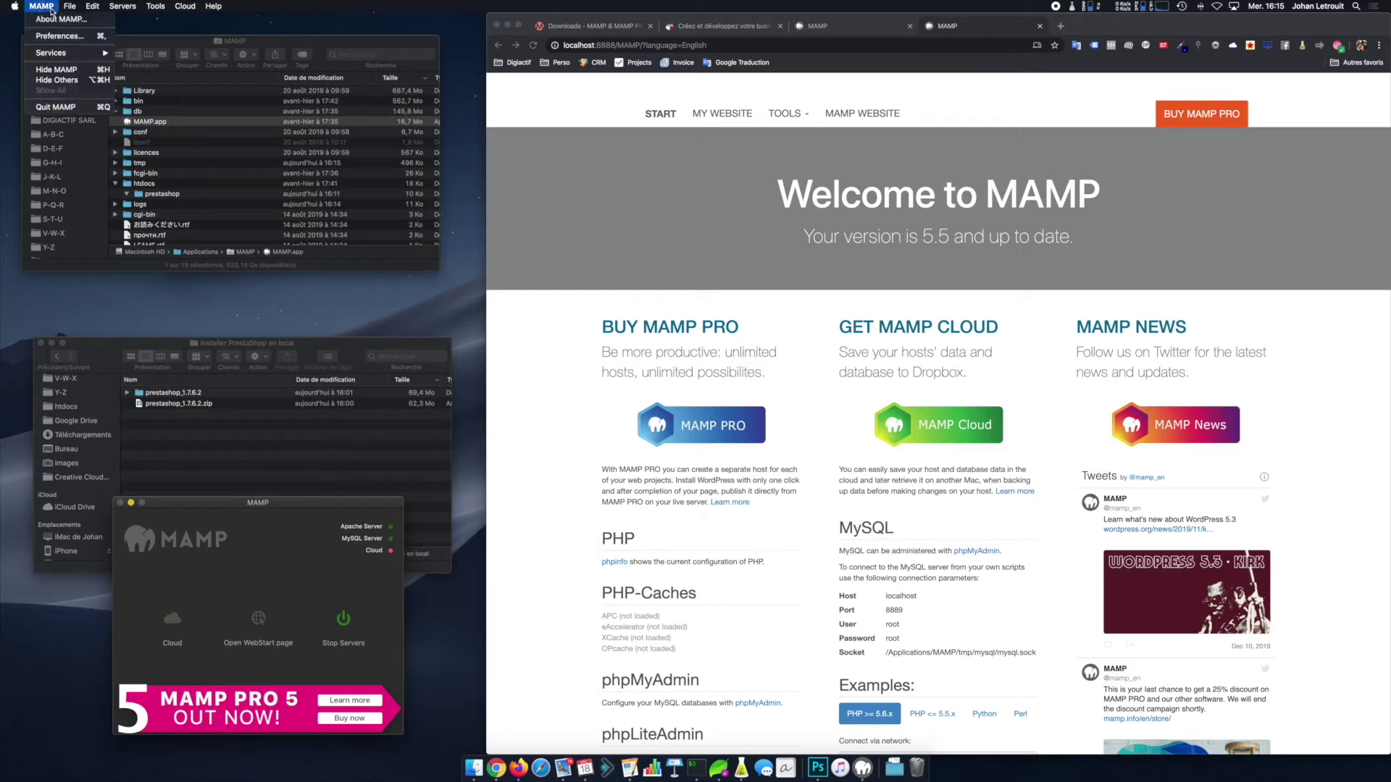
pyautogui.click(55, 38)
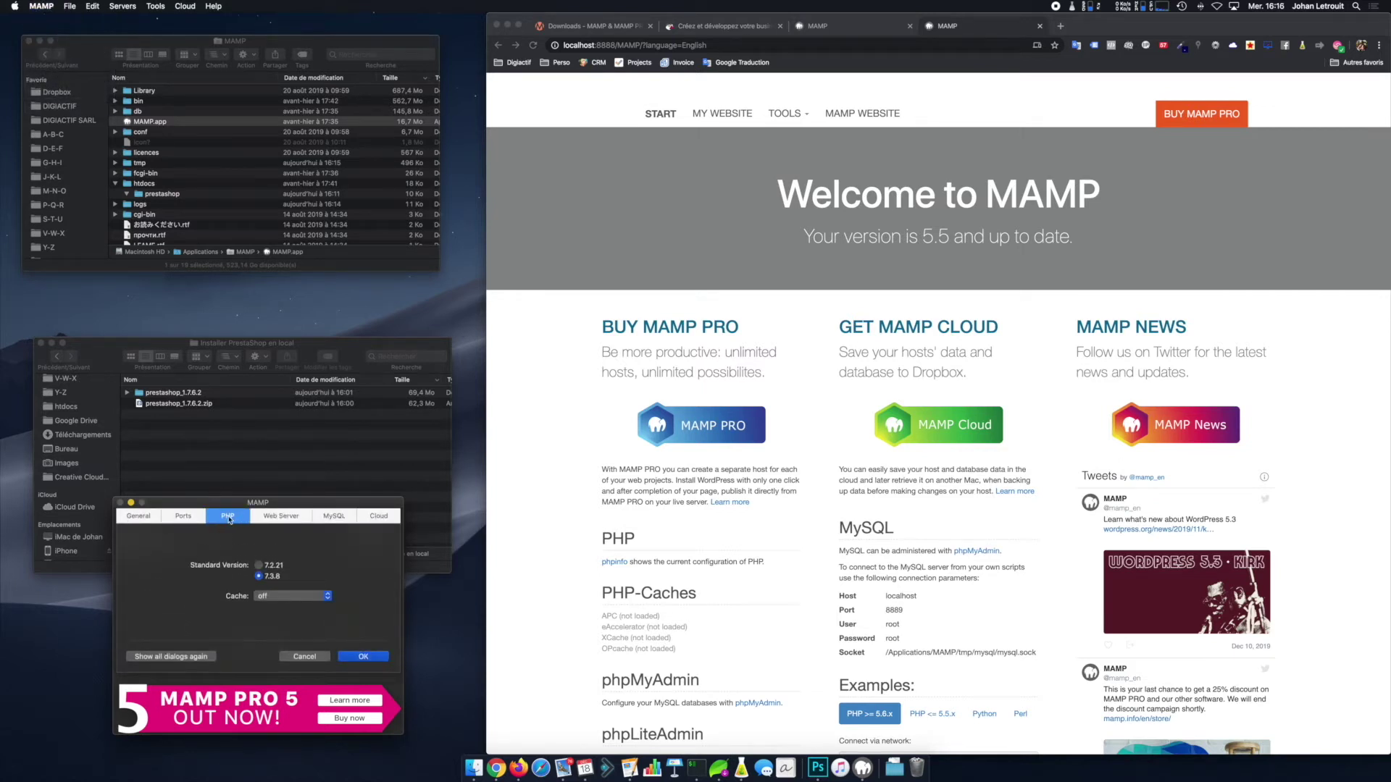
pyautogui.click(259, 565)
pyautogui.click(365, 658)
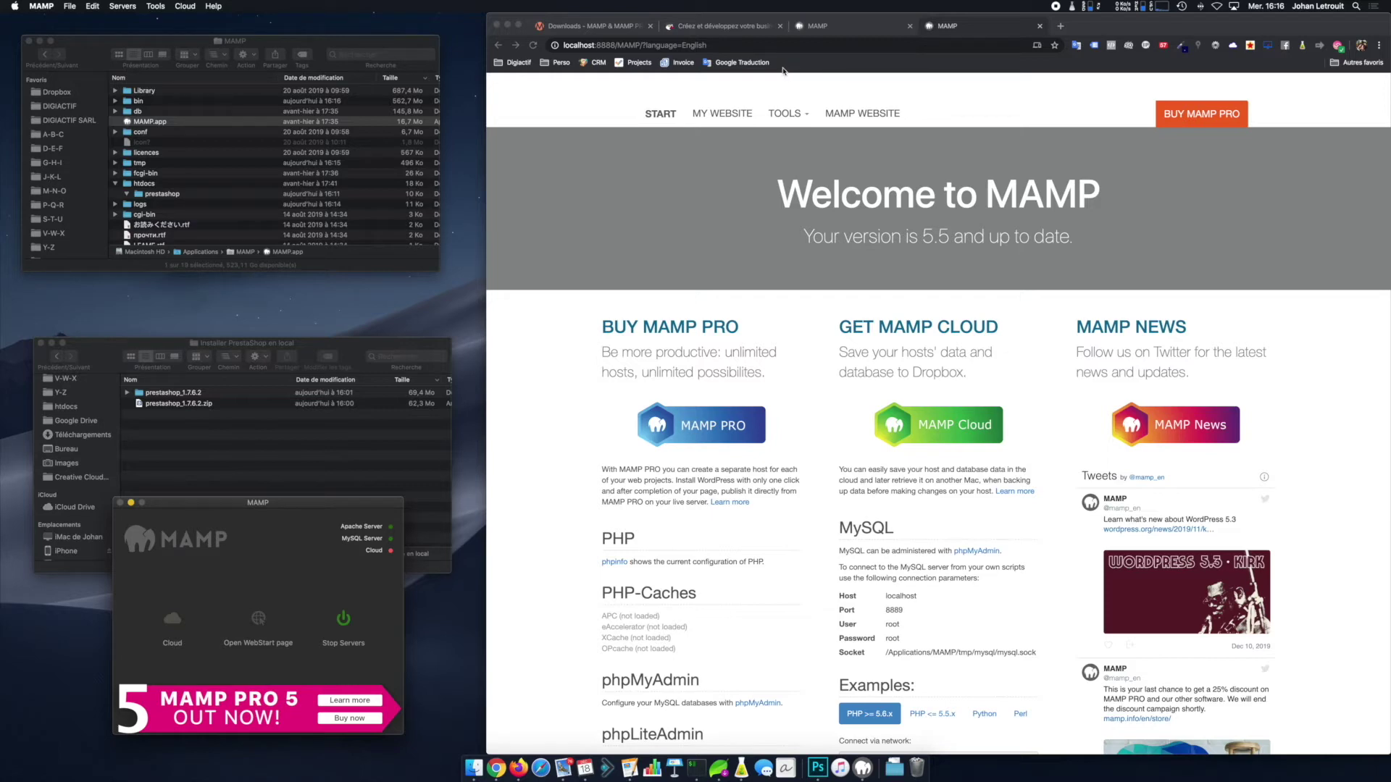
# Step: Go to the PrestaShop download page and open its list of previous versions
pyautogui.click(709, 27)
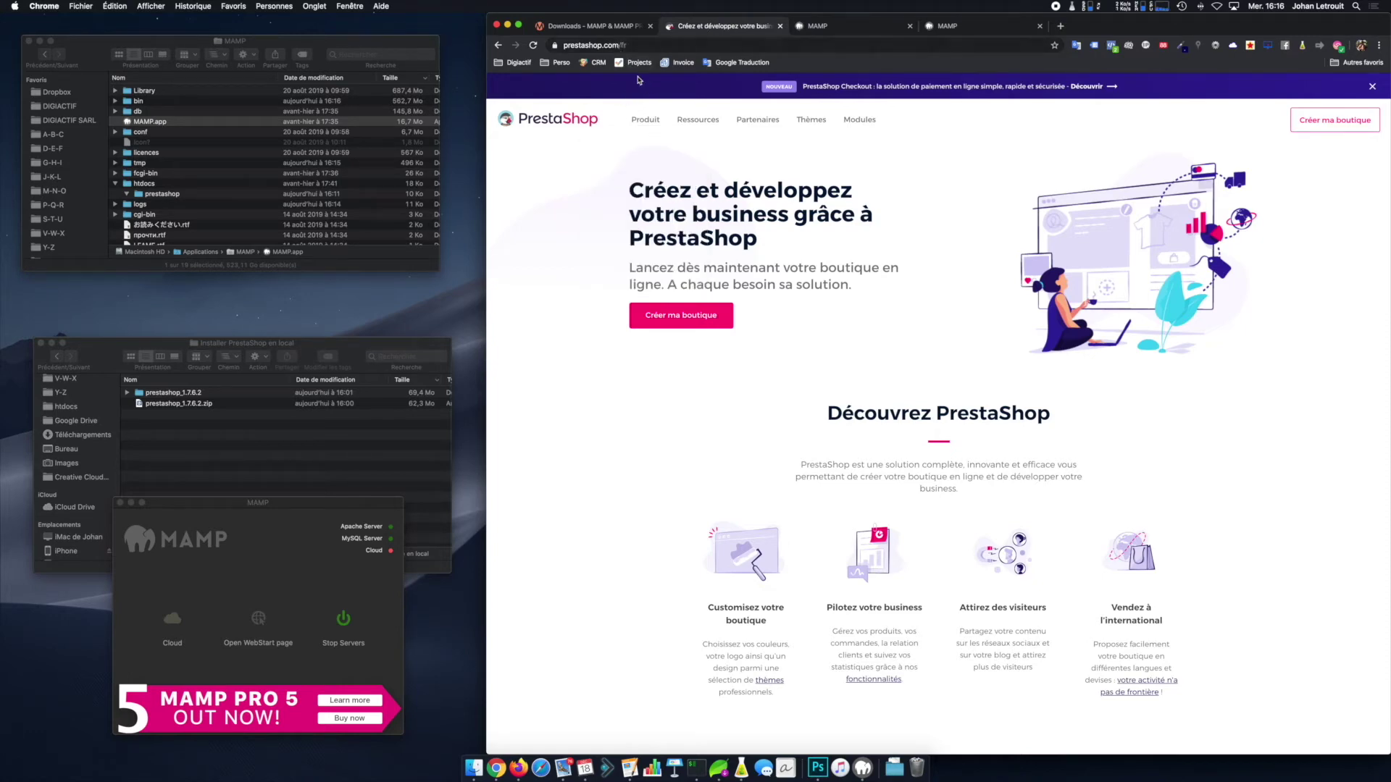
pyautogui.moveTo(648, 120)
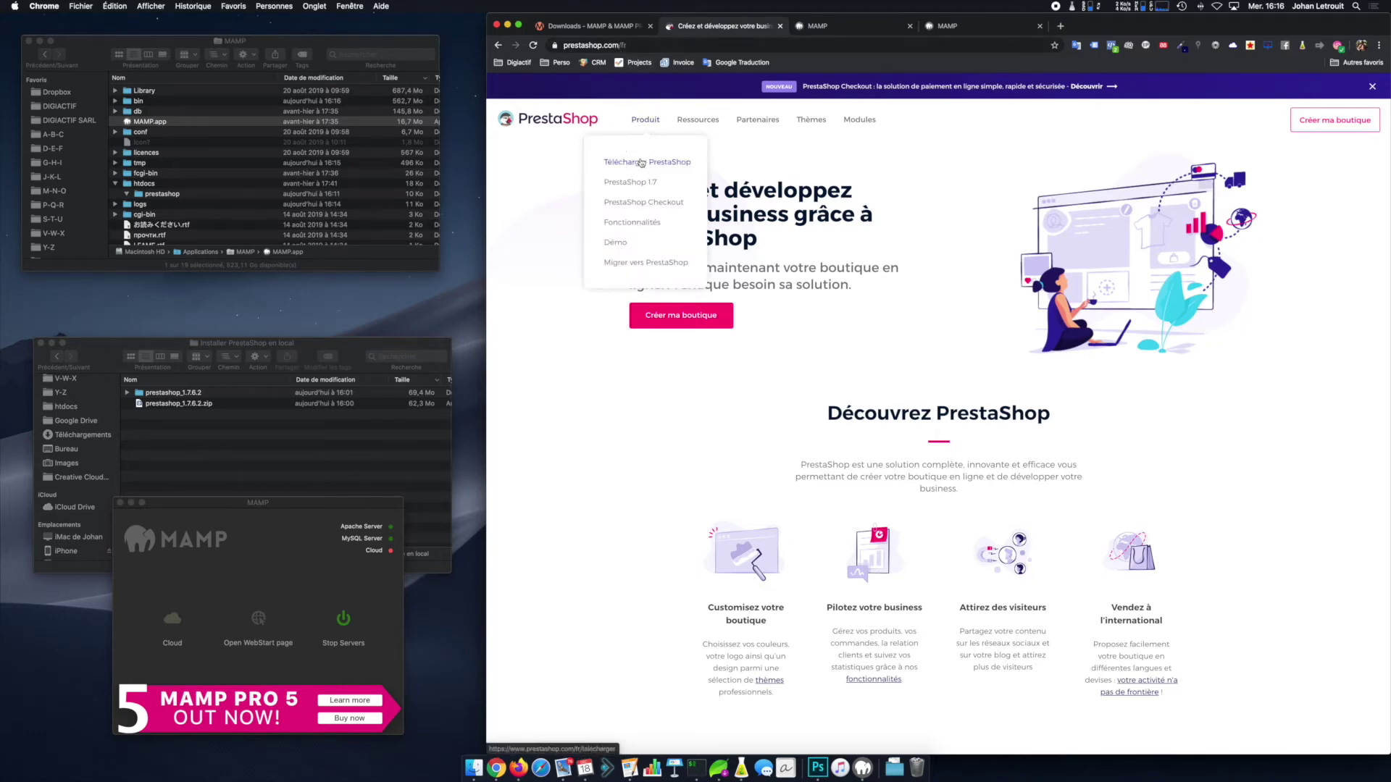
pyautogui.click(647, 162)
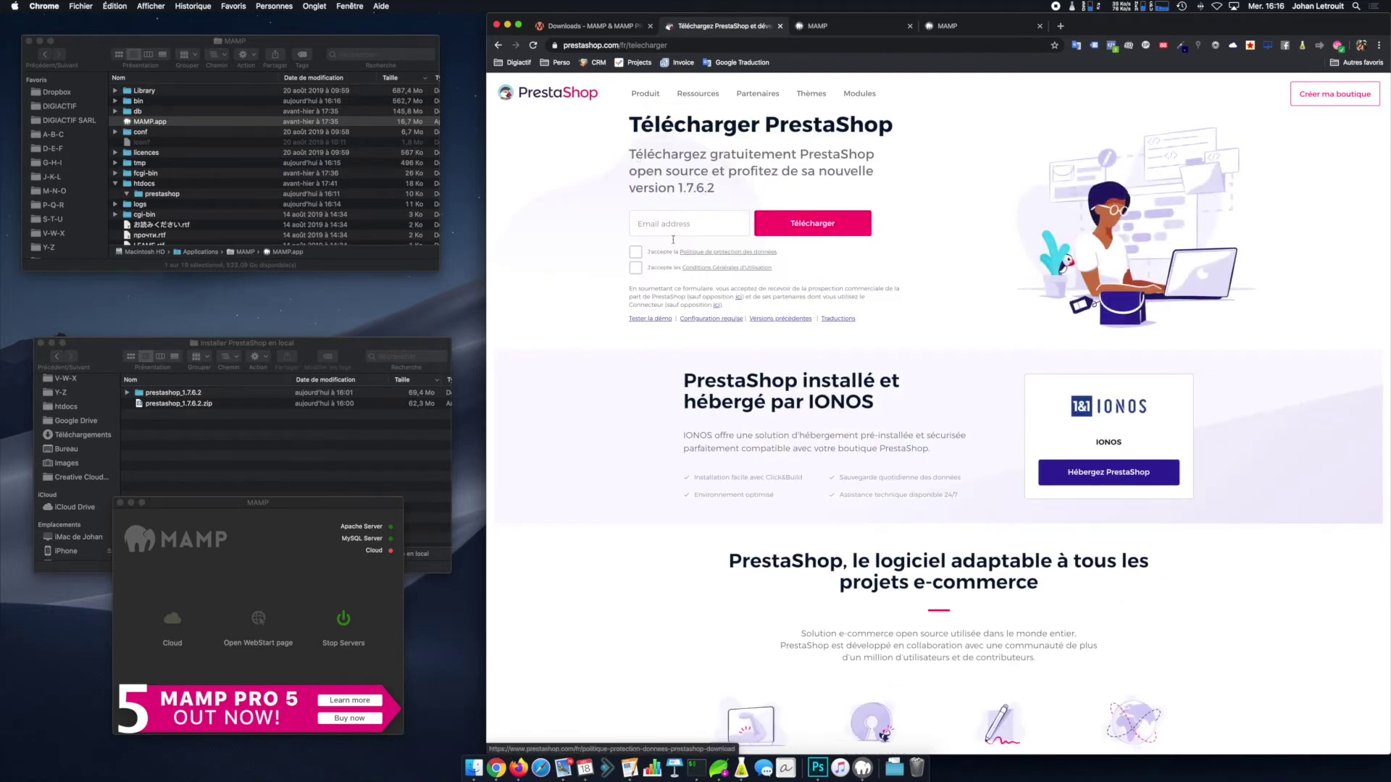
pyautogui.click(777, 318)
# Step: Examine the PrestaShop 1.7 releases, focusing on the Stable label of version 1.7.6.2
pyautogui.scroll(-3, 877, 458)
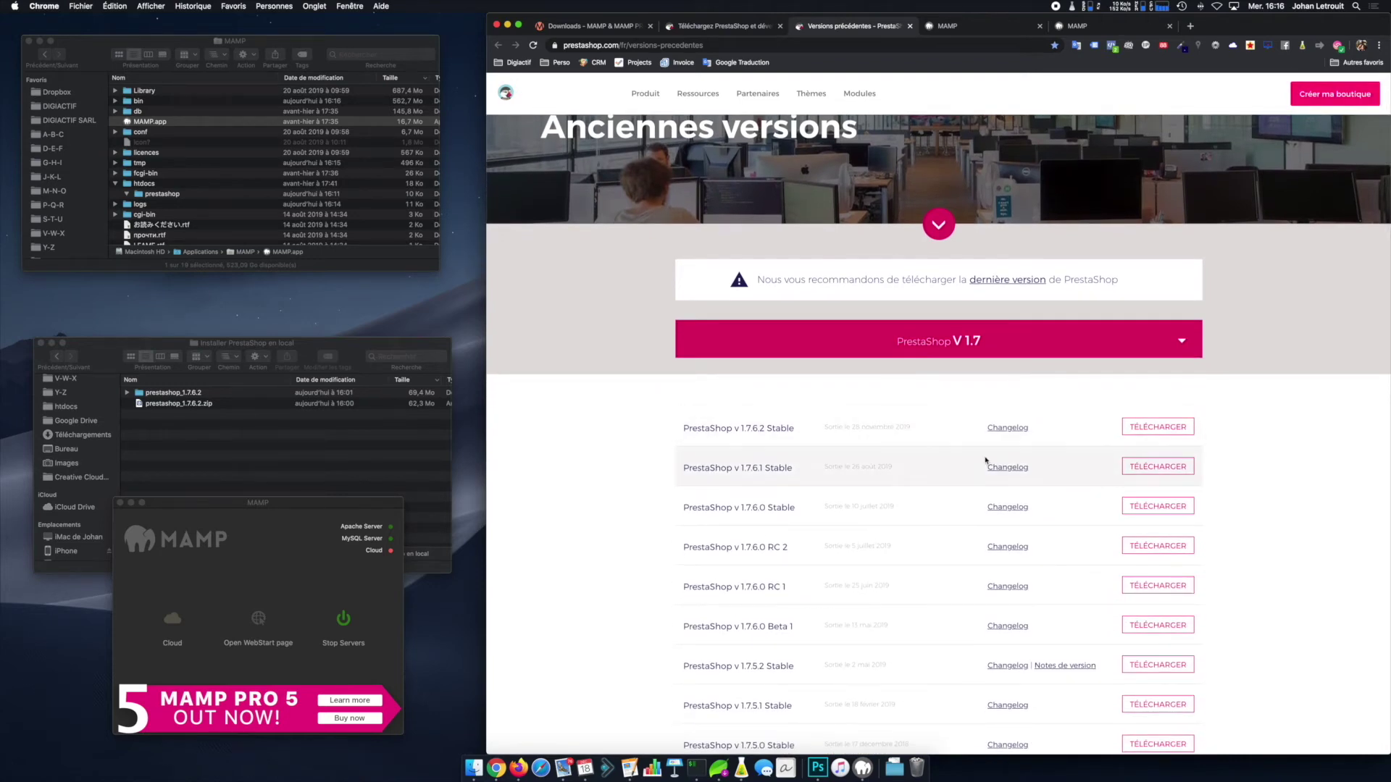
pyautogui.scroll(-10, 985, 461)
pyautogui.scroll(10, 985, 460)
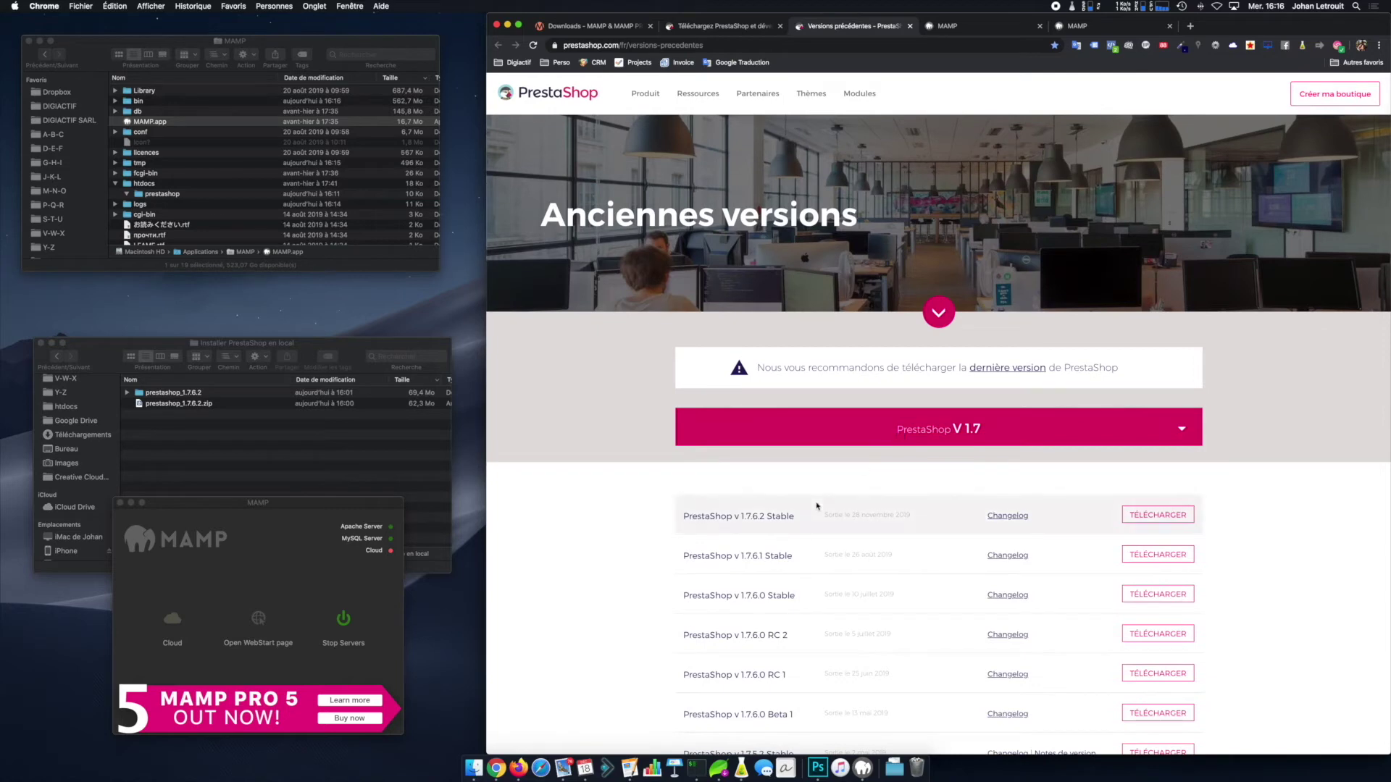
pyautogui.scroll(-5, 818, 536)
pyautogui.scroll(3, 819, 550)
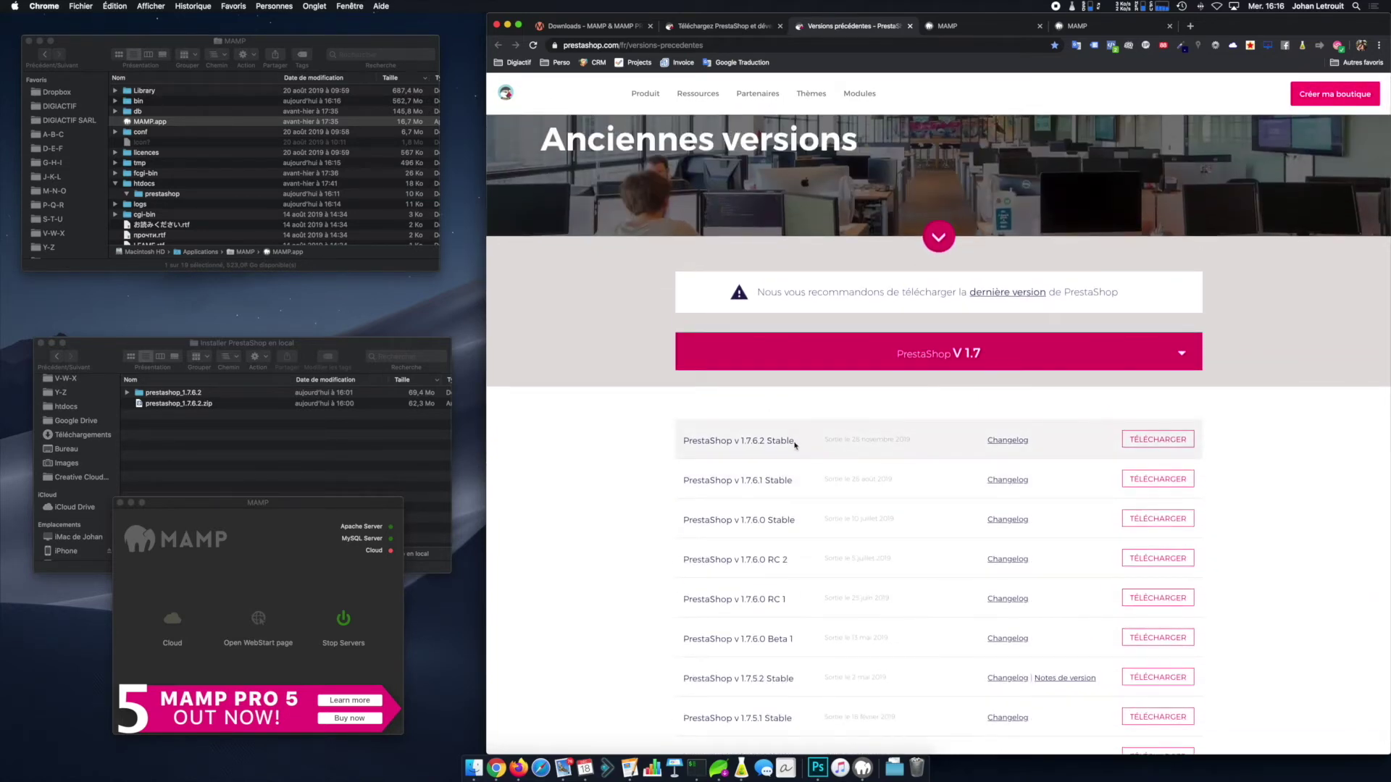
pyautogui.doubleClick(793, 442)
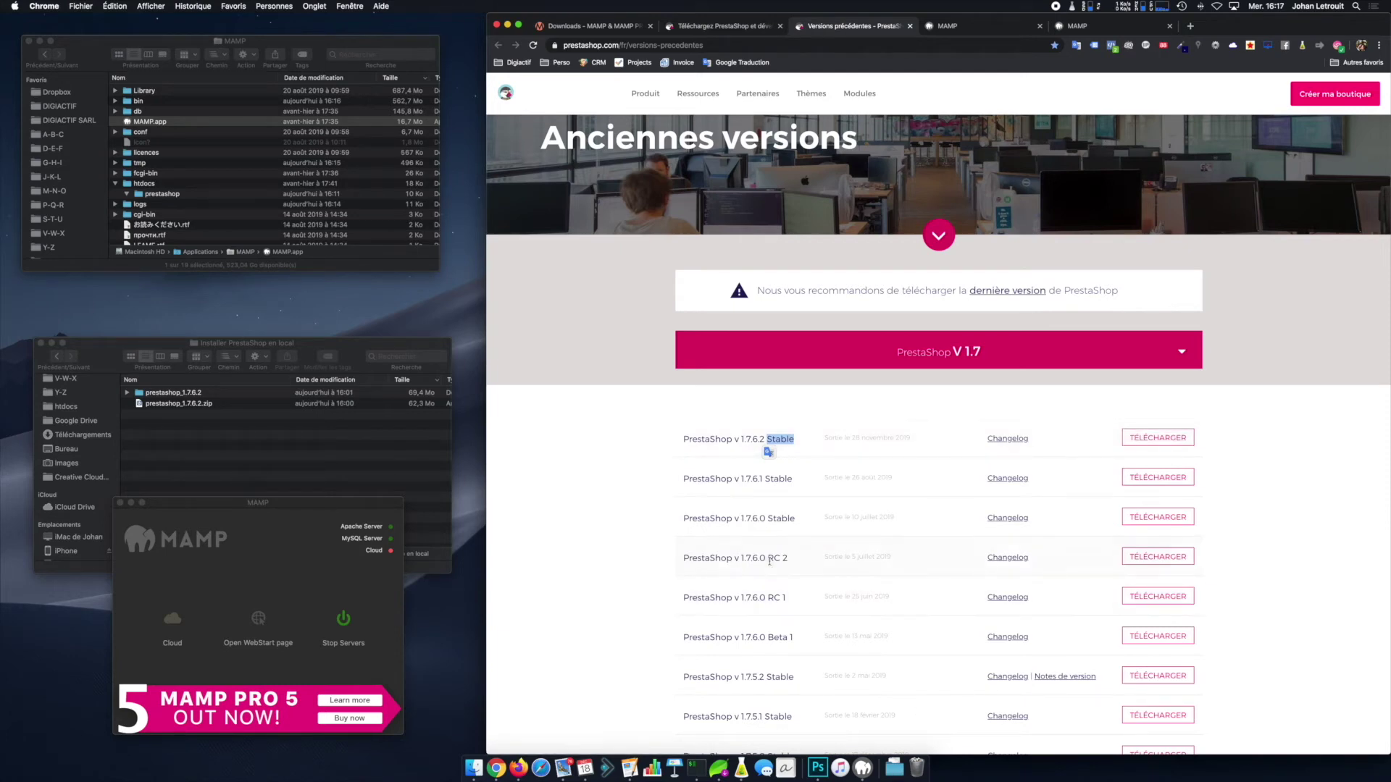
# Step: Locate prestashop_1.7.6.2.zip in Finder and expand the extracted prestashop_1.7.6.2 folder
pyautogui.click(201, 438)
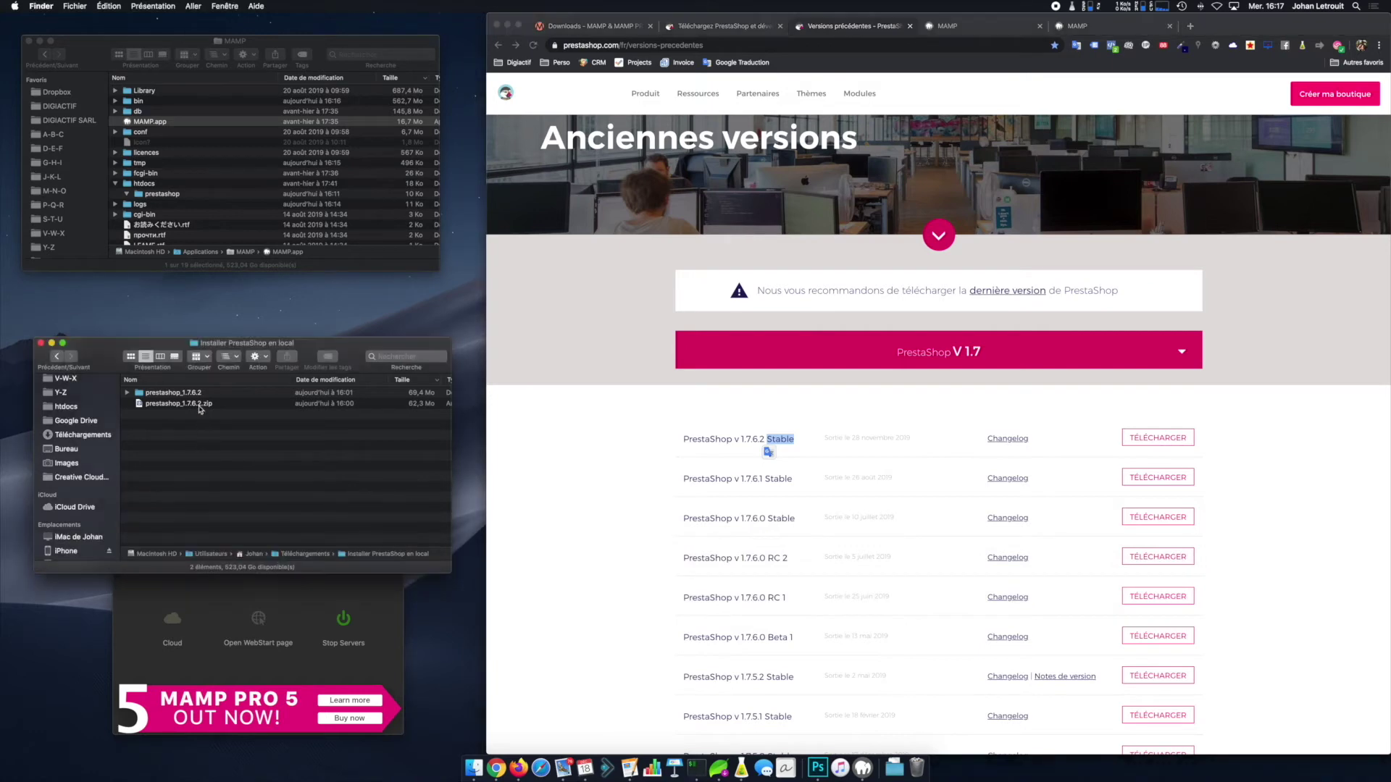
pyautogui.click(200, 404)
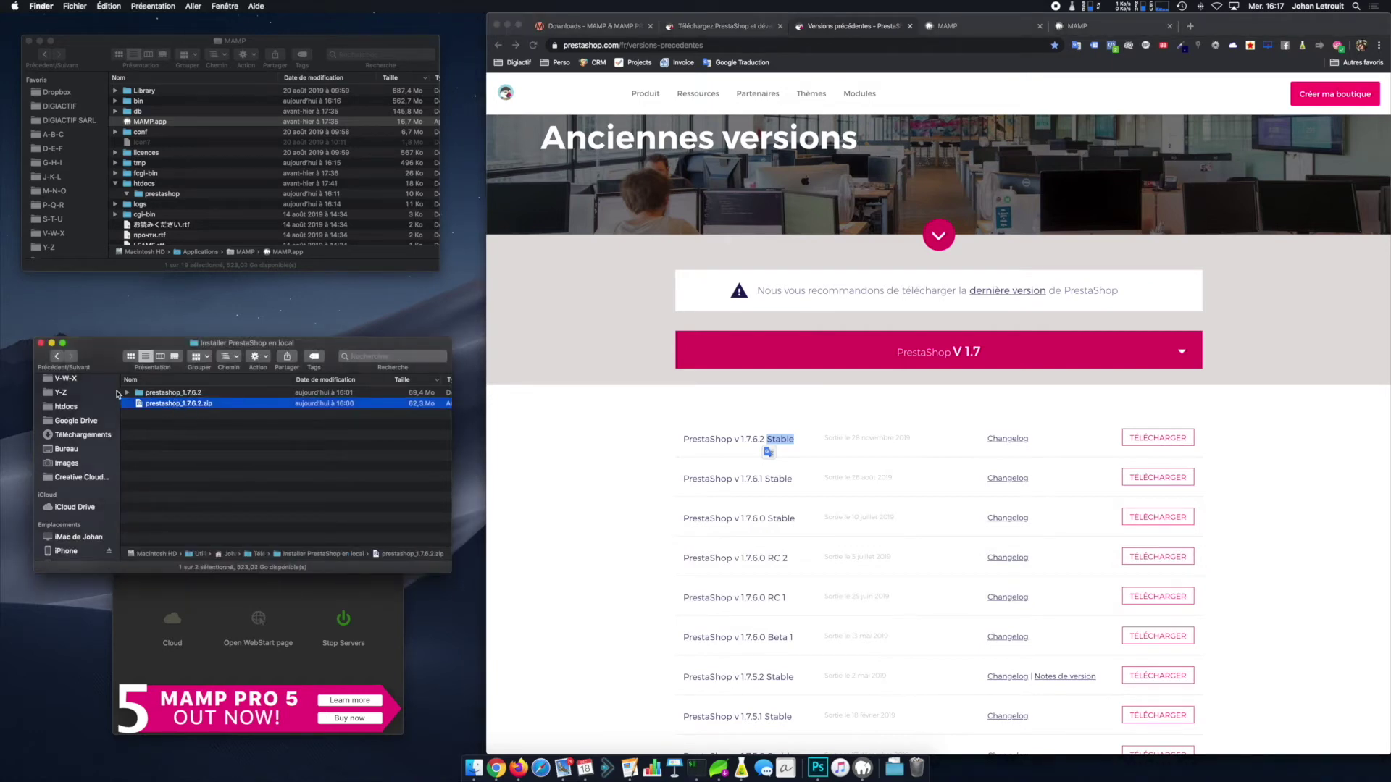
pyautogui.click(127, 393)
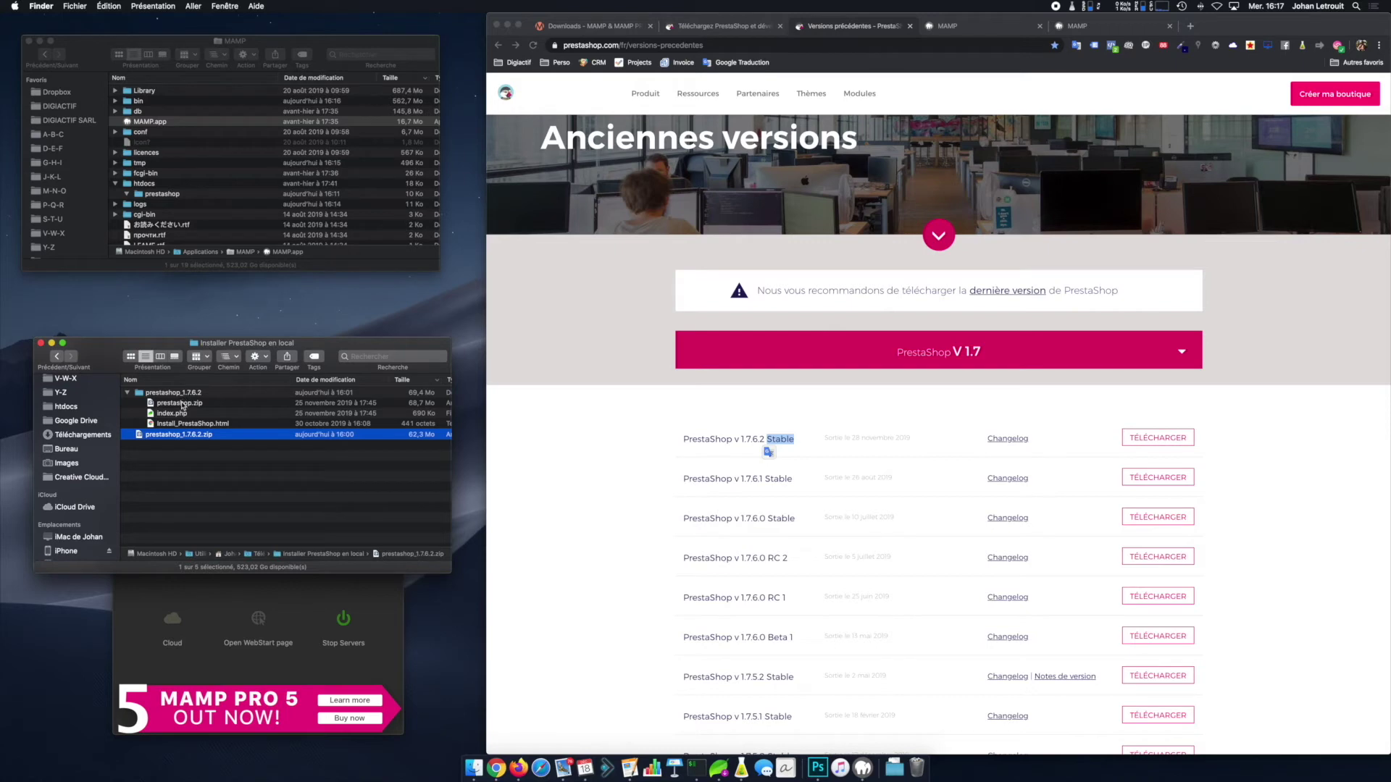
# Step: Go through the extracted files and select prestashop.zip, index.php and Install_PrestaShop.html together
pyautogui.click(184, 404)
pyautogui.click(176, 414)
pyautogui.click(177, 424)
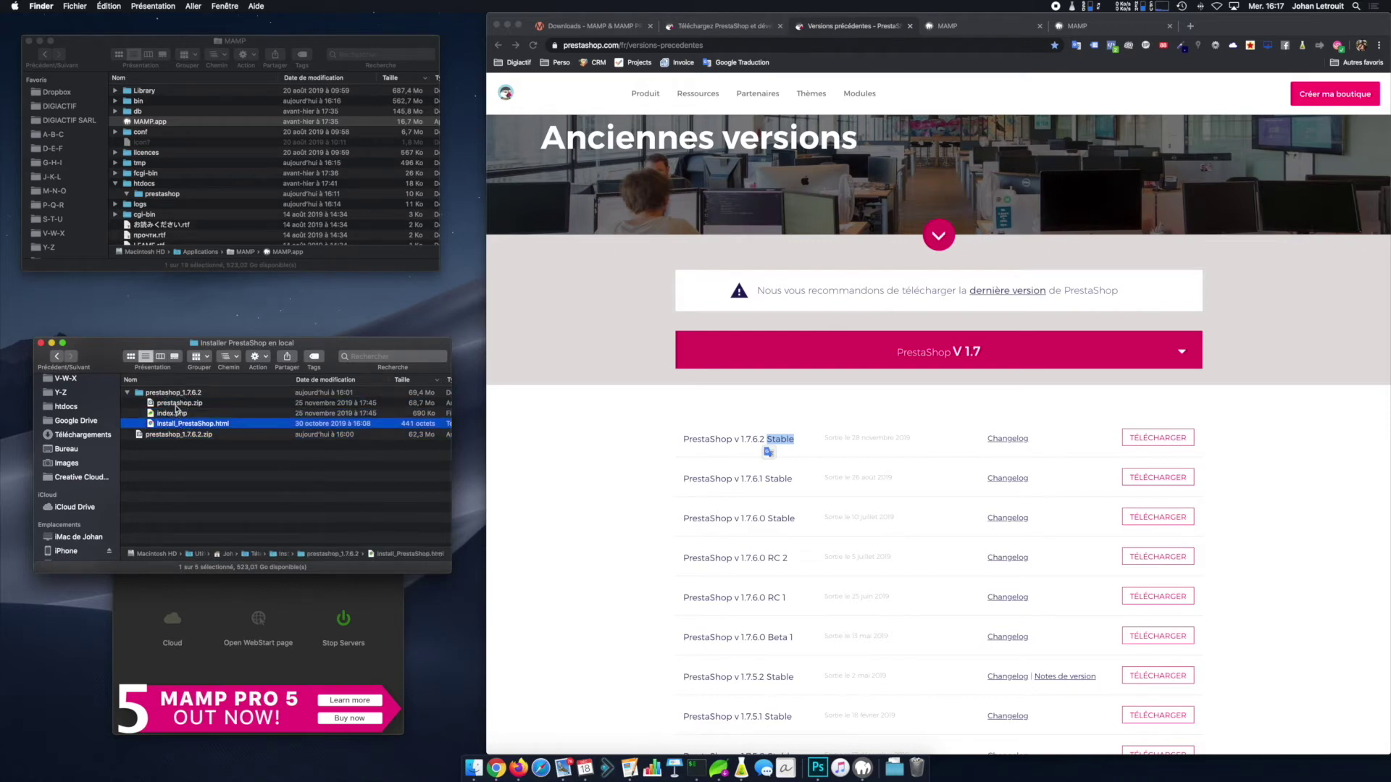
pyautogui.click(174, 403)
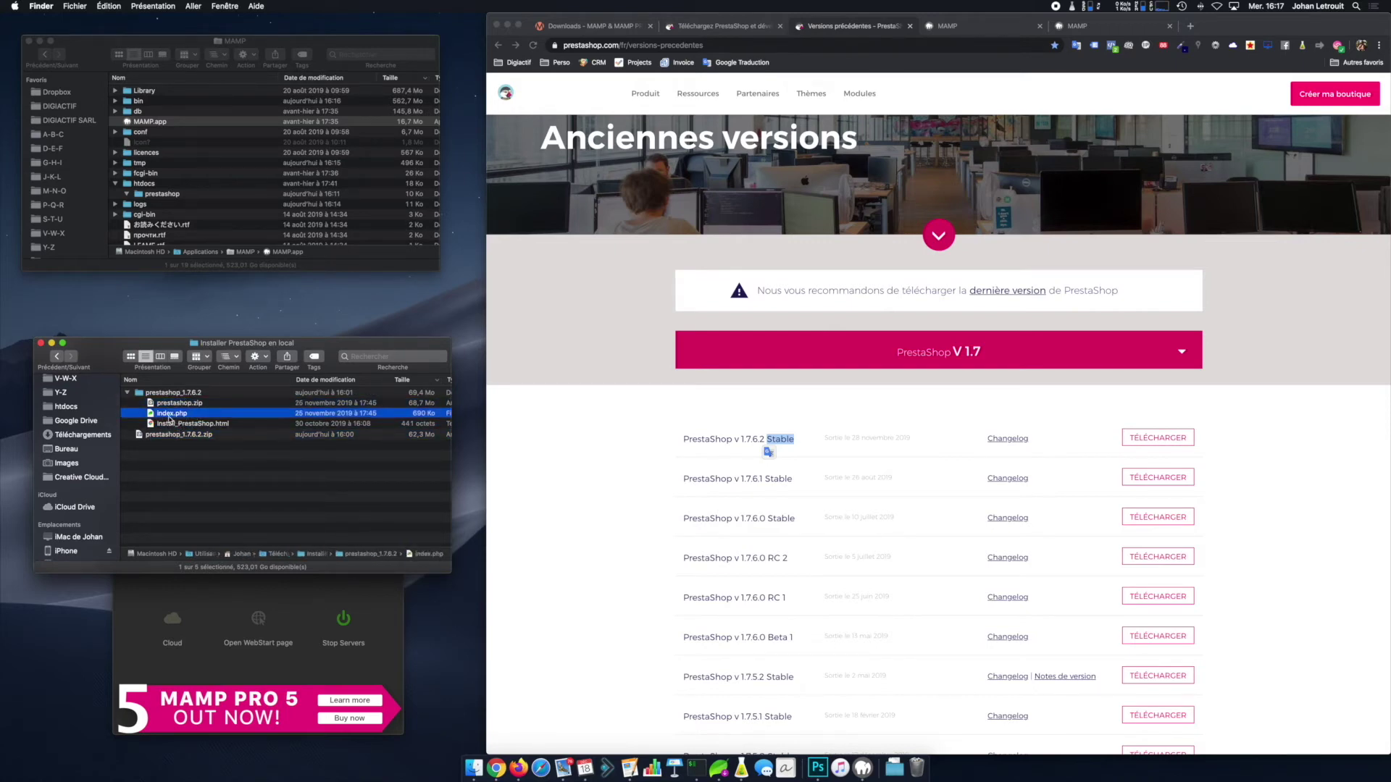
pyautogui.click(186, 426)
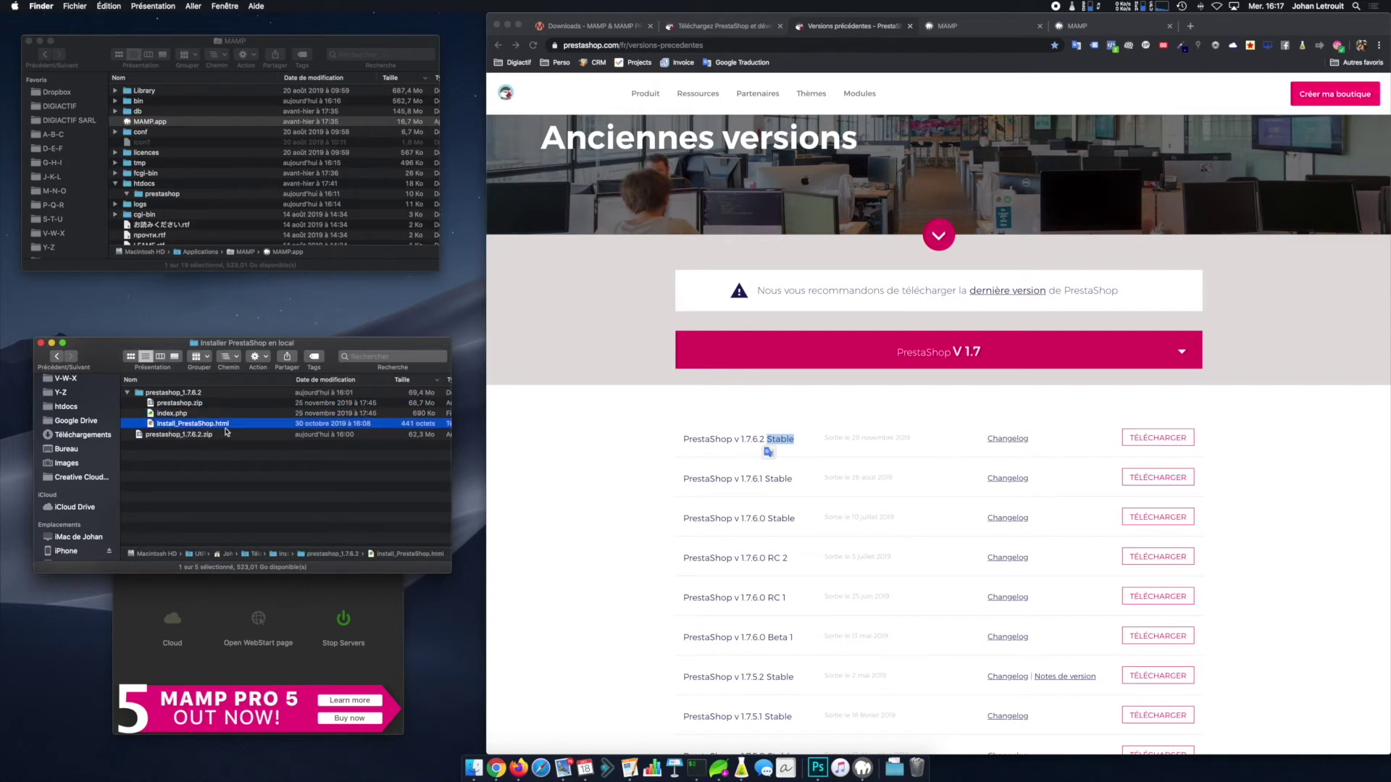
pyautogui.keyDown('shift'); pyautogui.click(183, 410); pyautogui.keyUp('shift')
pyautogui.keyDown('shift'); pyautogui.click(182, 402); pyautogui.keyUp('shift')
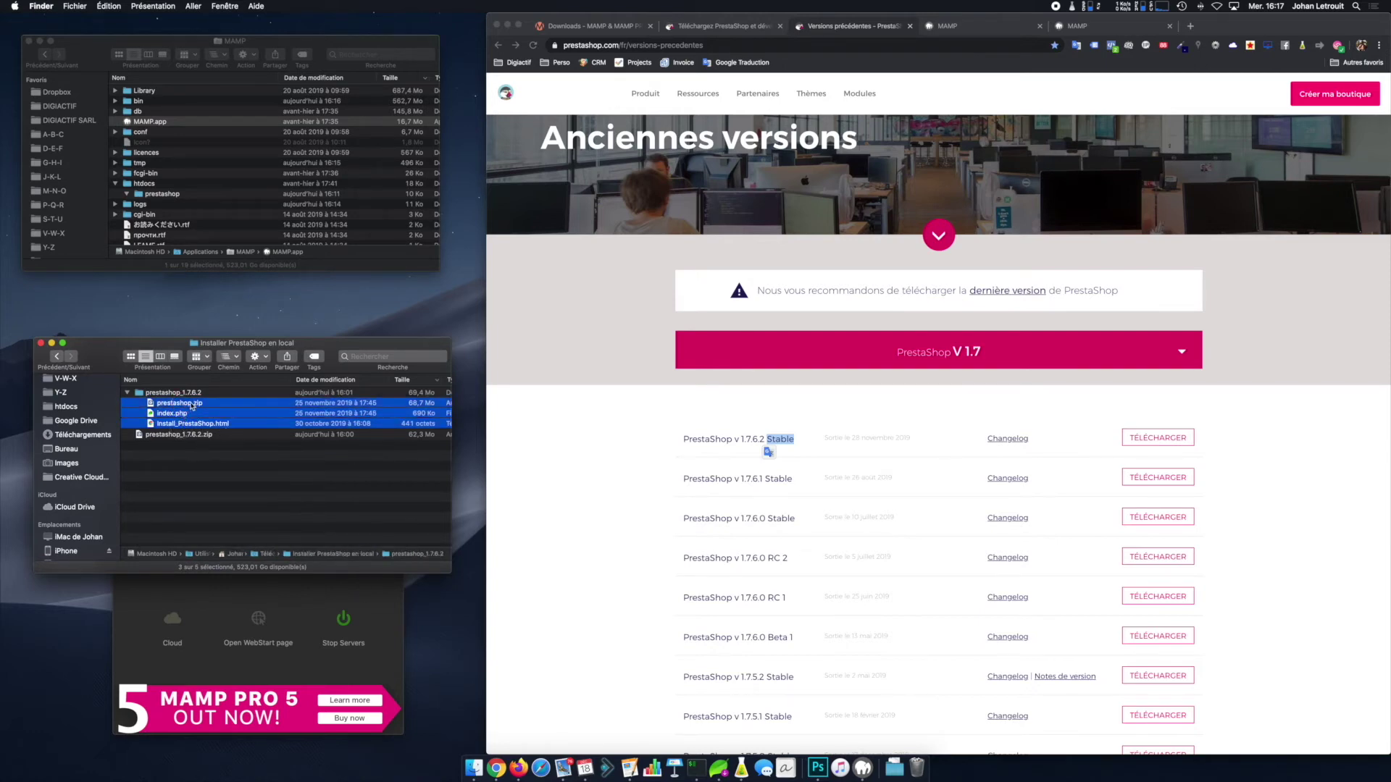
# Step: Open the phpinfo page from the local MAMP start page, then bring the MAMP window to the front
pyautogui.click(999, 31)
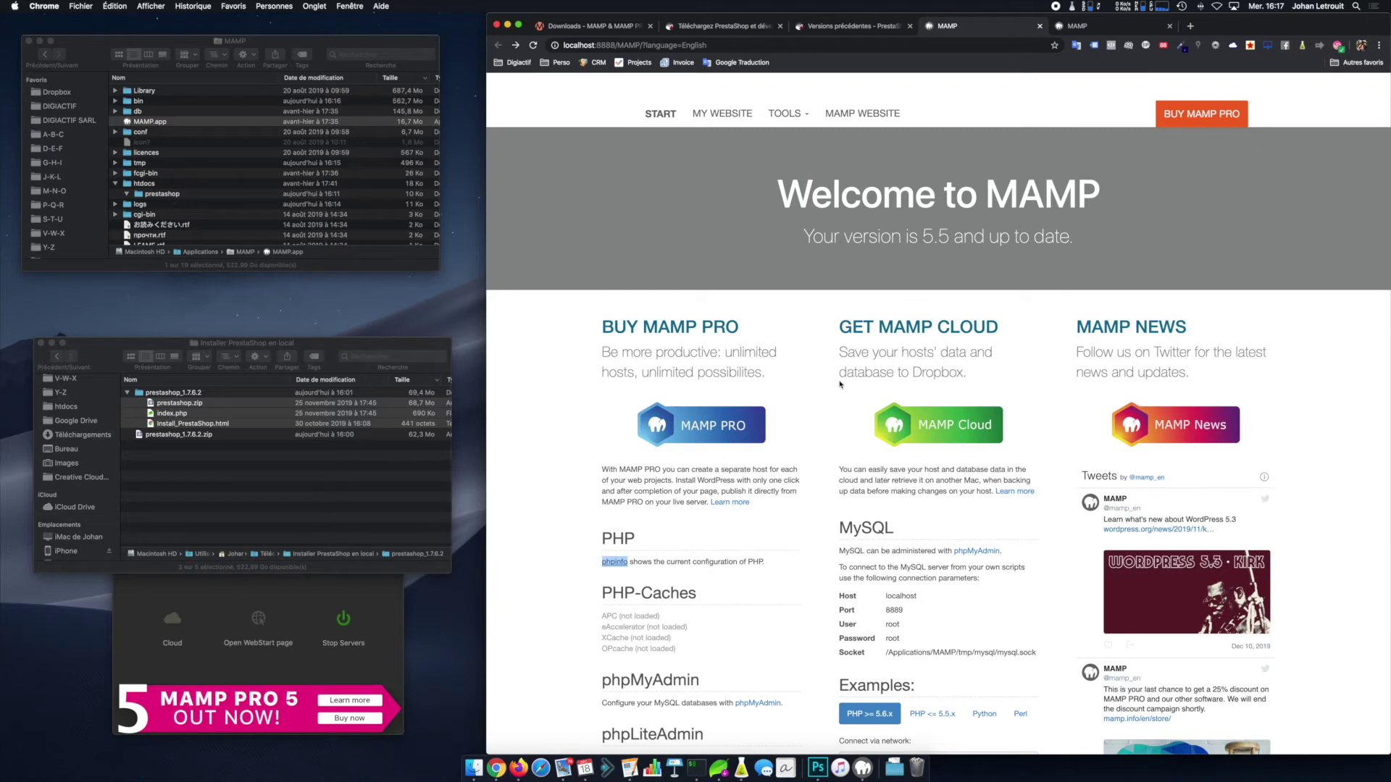
pyautogui.click(616, 563)
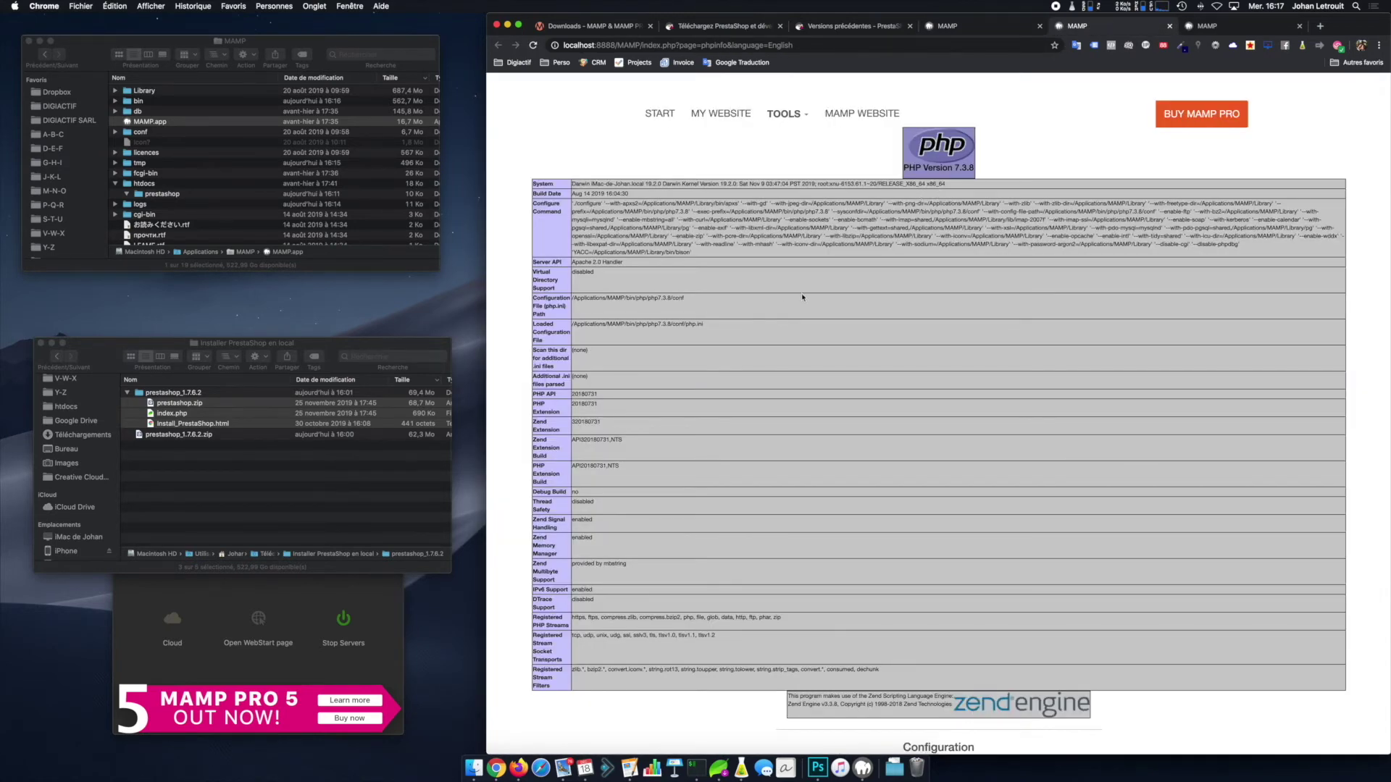
pyautogui.click(391, 588)
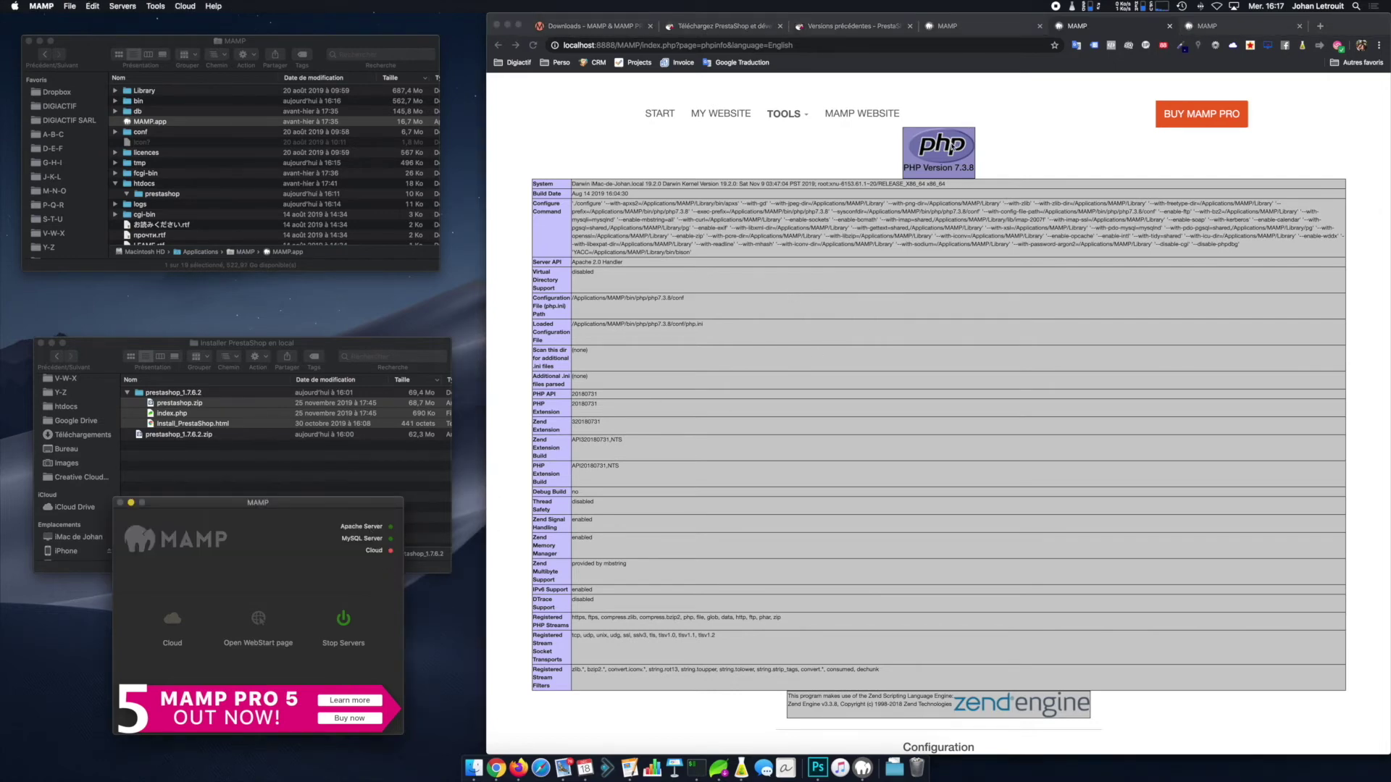
# Step: Look through the PHP configuration on the phpinfo page, then close that page
pyautogui.click(958, 169)
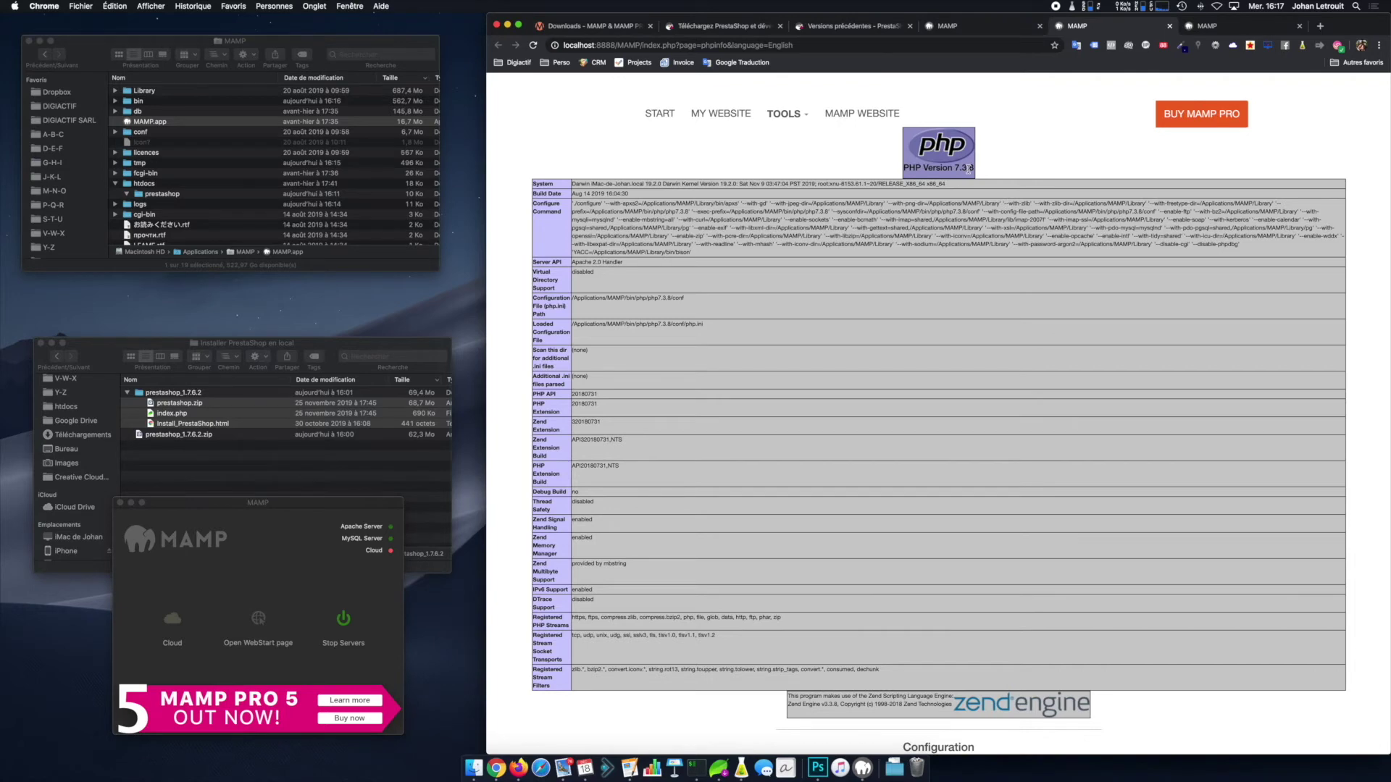
pyautogui.click(355, 503)
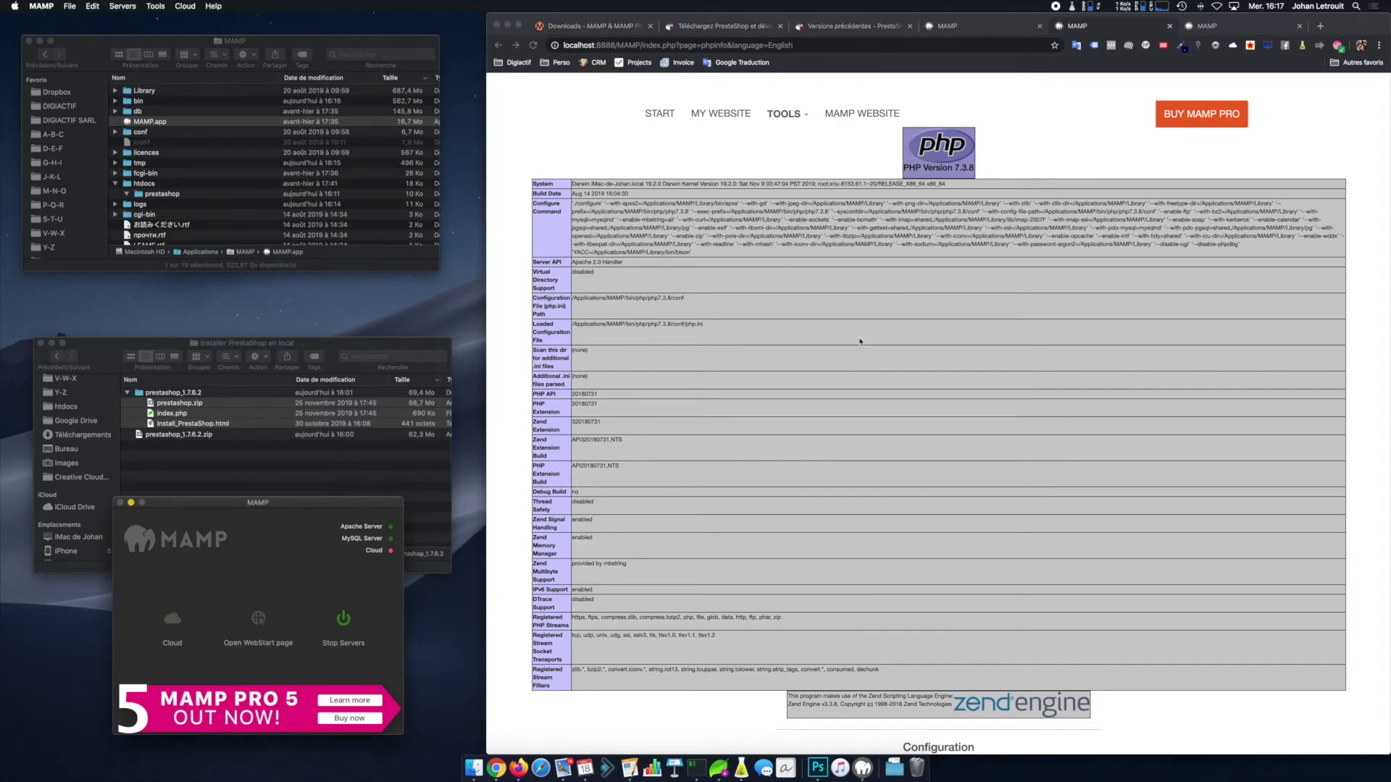
pyautogui.scroll(-20, 860, 342)
pyautogui.scroll(-20, 864, 327)
pyautogui.scroll(-15, 852, 301)
pyautogui.scroll(20, 852, 301)
pyautogui.scroll(15, 852, 300)
pyautogui.click(1169, 26)
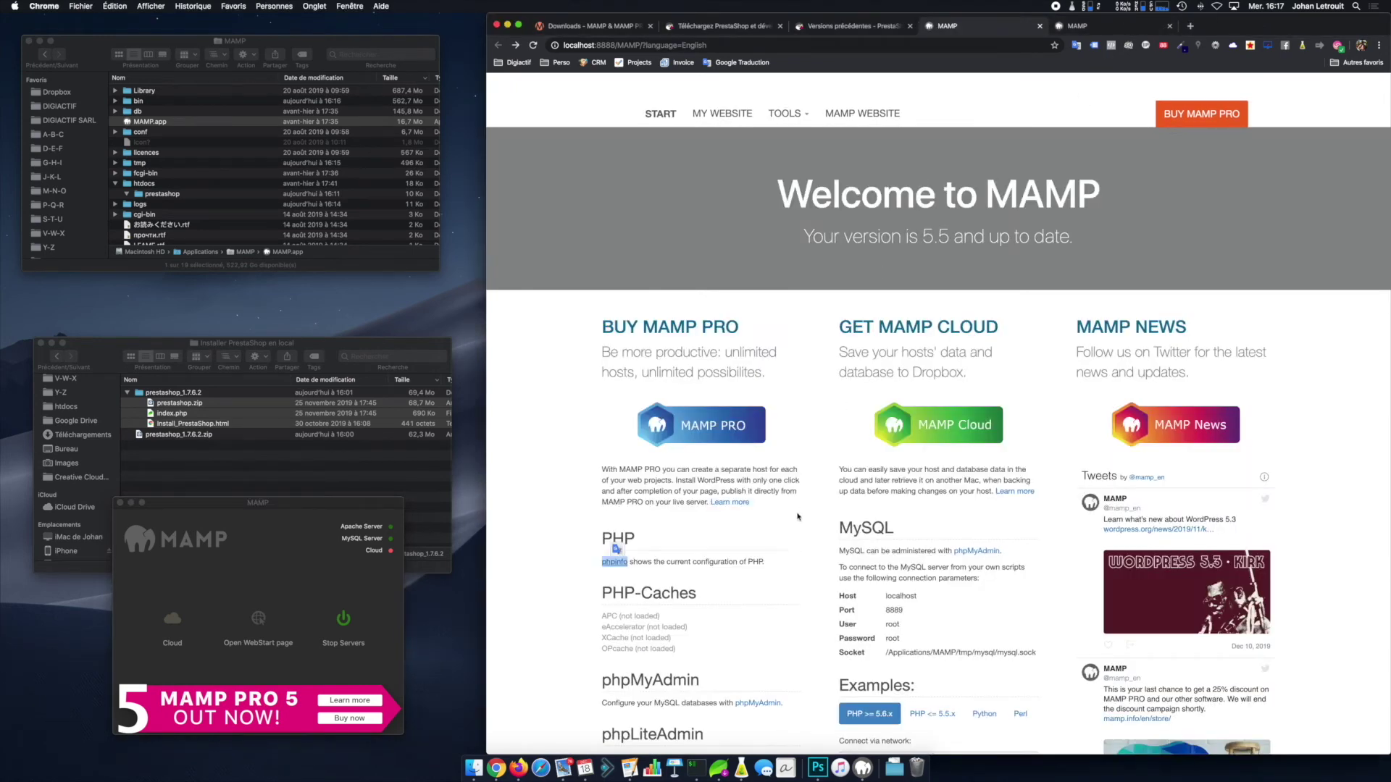
# Step: Open phpMyAdmin in a separate browser tab from the MAMP start page and switch to it
pyautogui.keyDown('super'); pyautogui.click(754, 705); pyautogui.keyUp('super')
pyautogui.click(1087, 26)
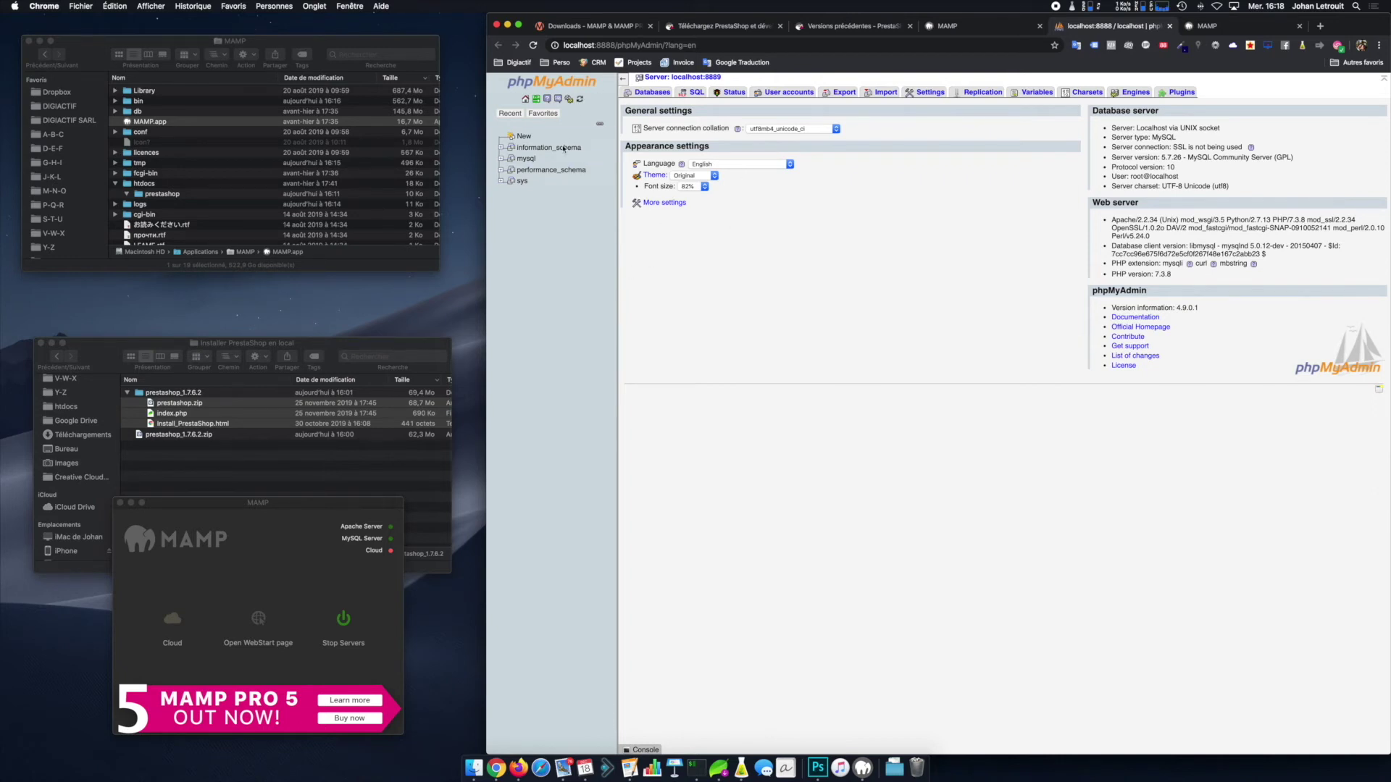
pyautogui.click(917, 46)
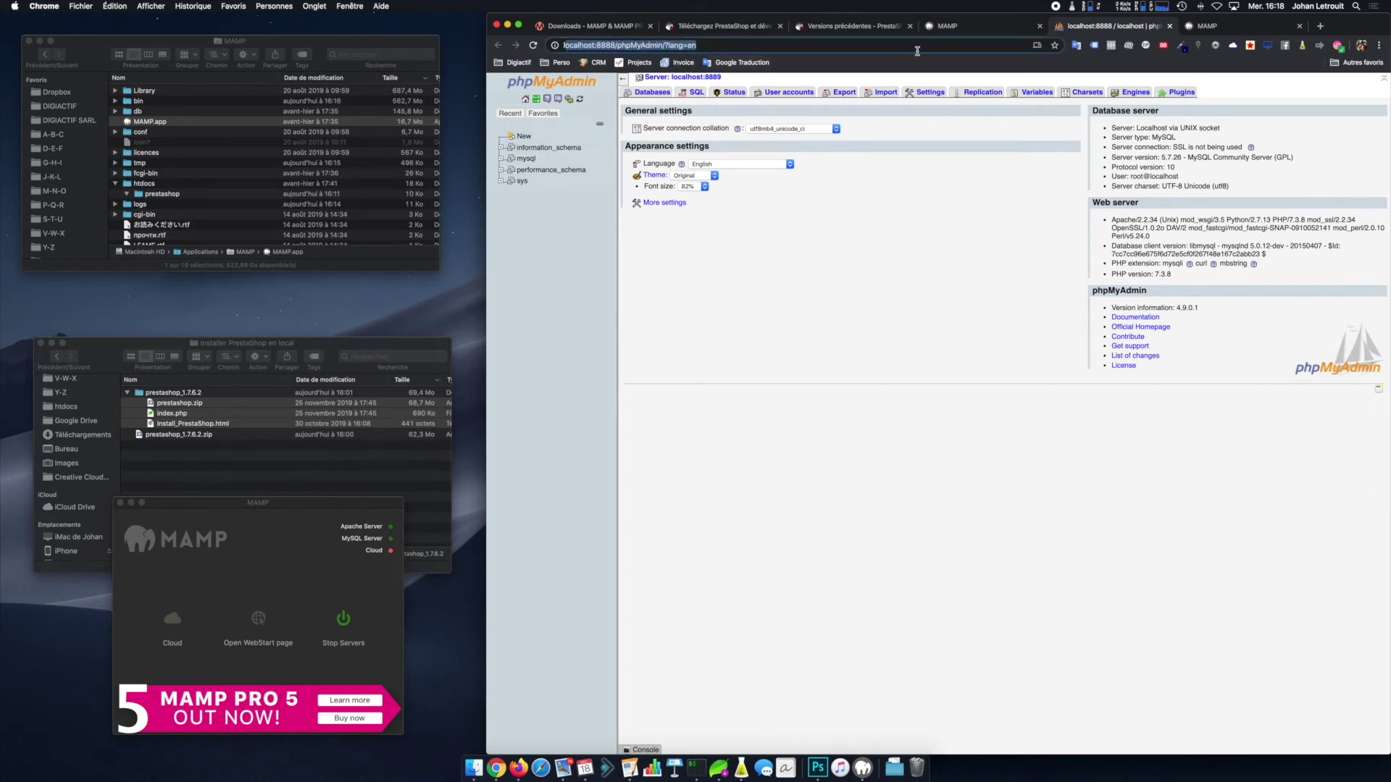
# Step: Return to the MAMP start page and highlight the MySQL host, port, user and password connection parameters
pyautogui.click(978, 29)
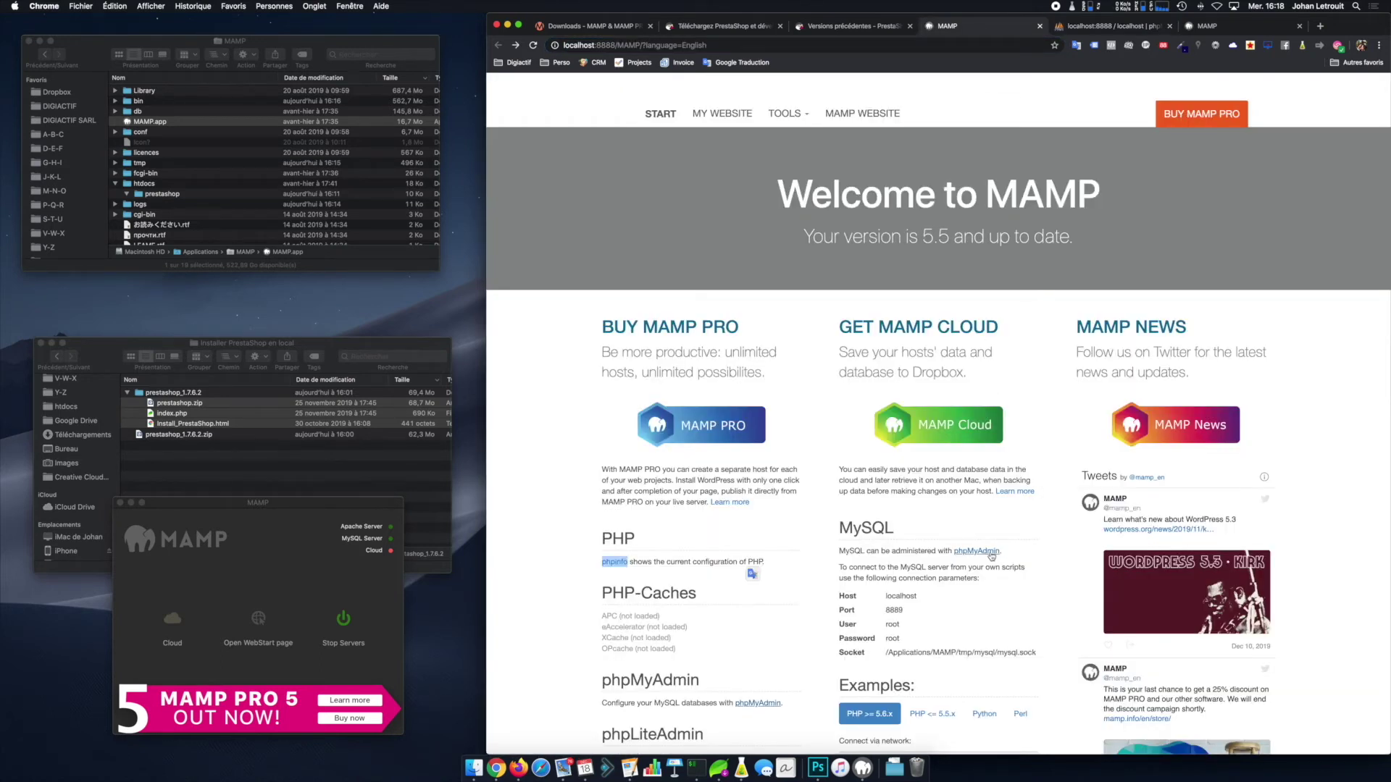
pyautogui.moveTo(885, 596); pyautogui.dragTo(941, 634)
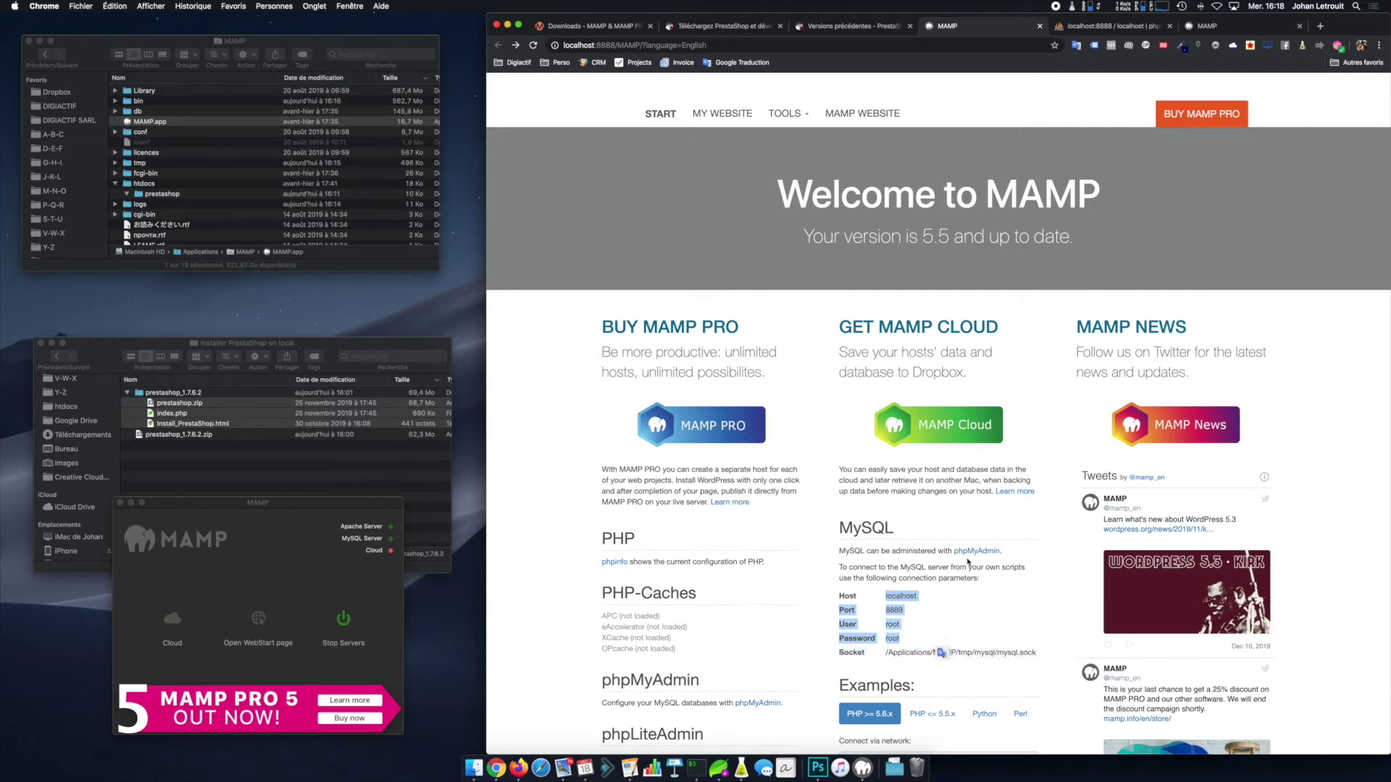
pyautogui.scroll(-10, 968, 563)
pyautogui.scroll(10, 968, 562)
# Step: Locate the htdocs folder and its prestashop subfolder inside the MAMP application folder in Finder
pyautogui.click(244, 254)
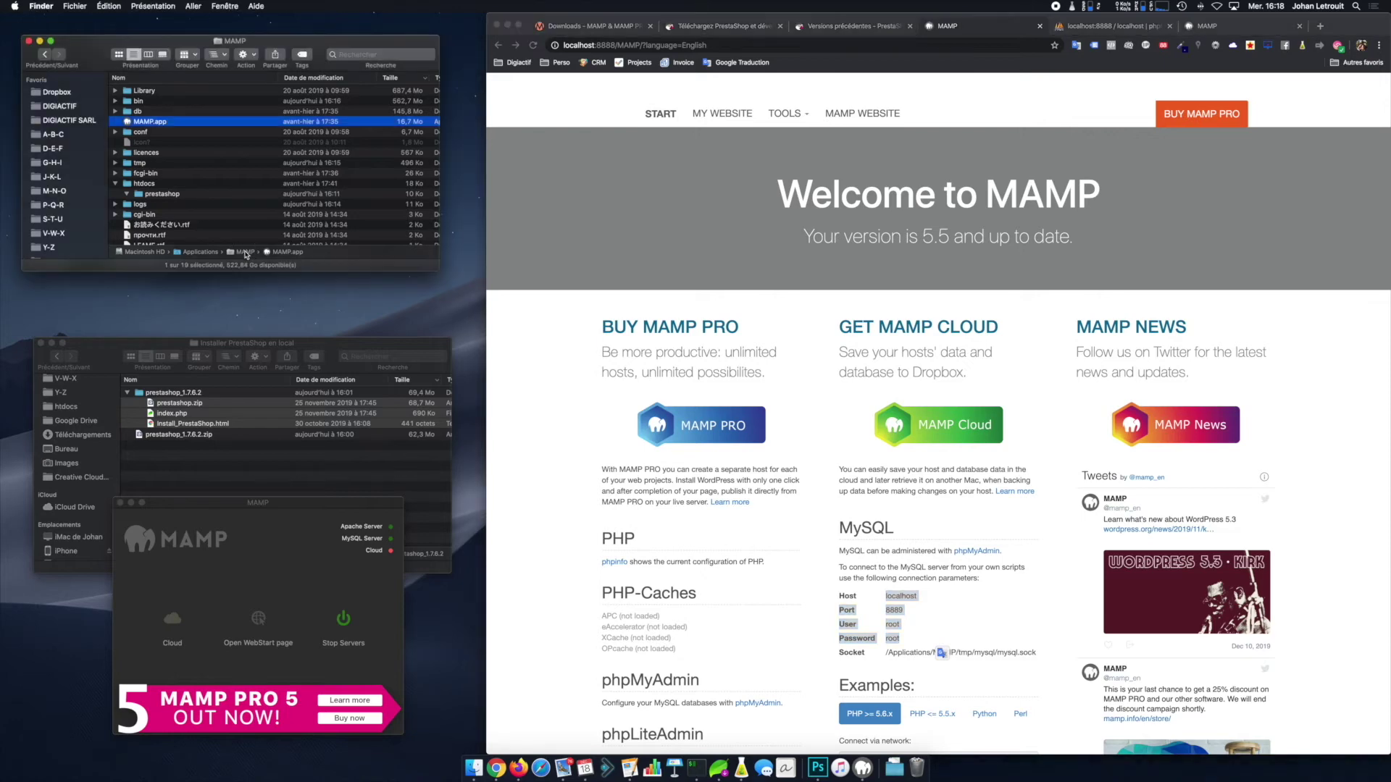
pyautogui.click(142, 184)
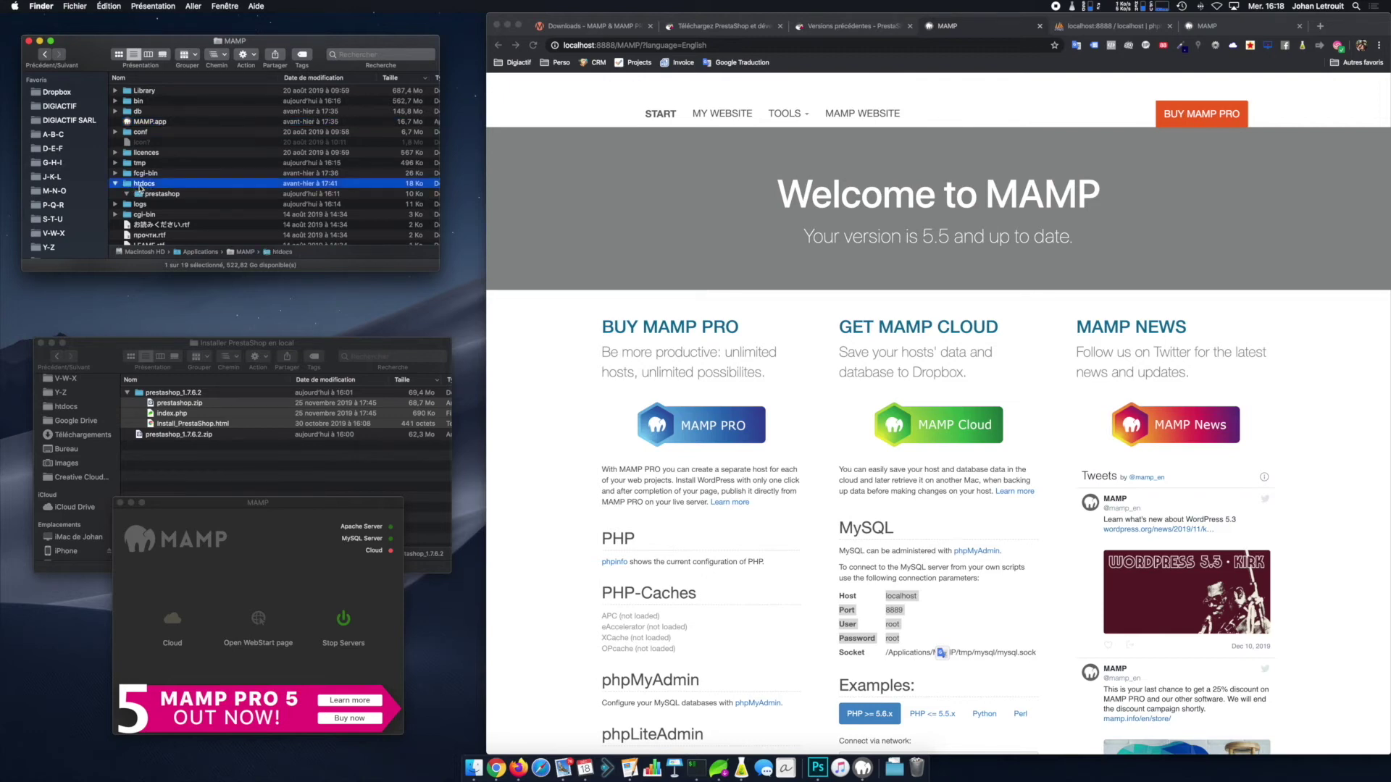
pyautogui.click(157, 196)
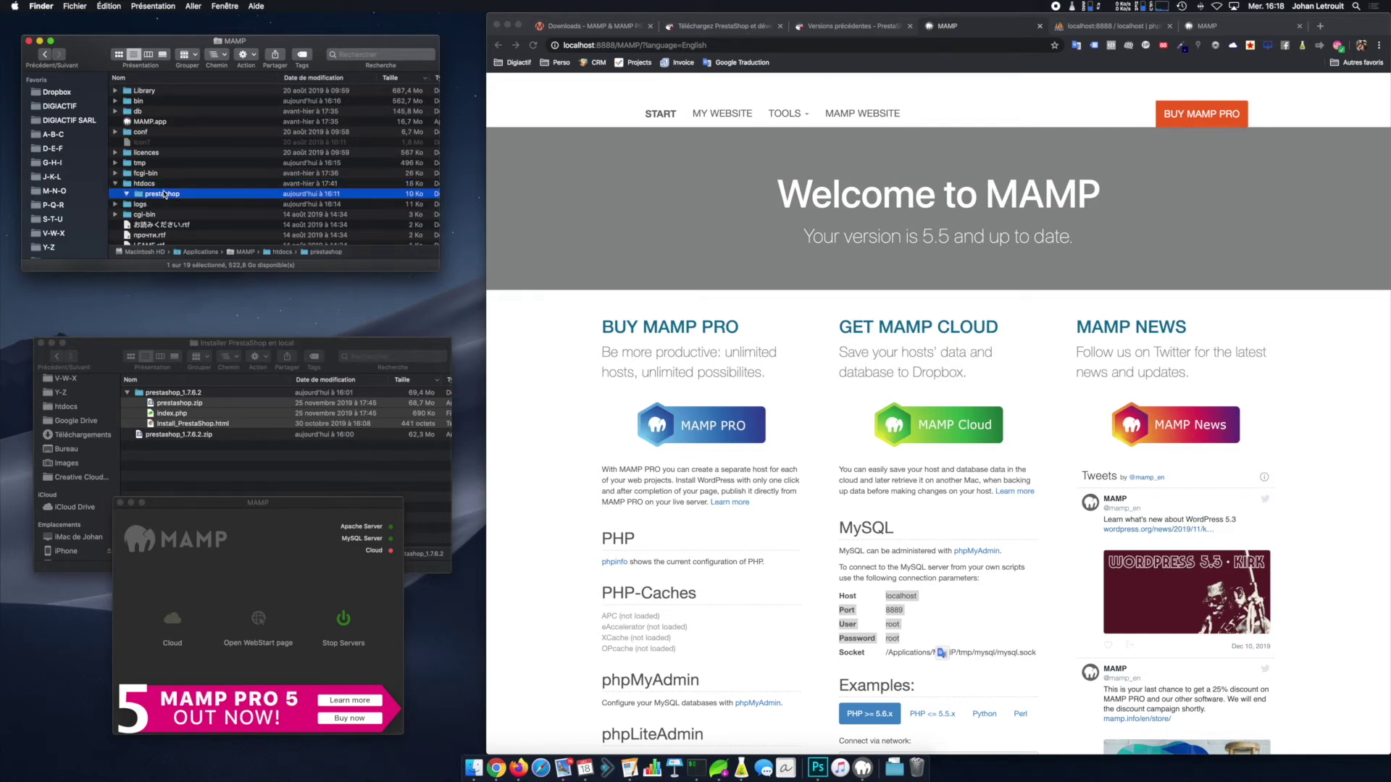
pyautogui.click(142, 185)
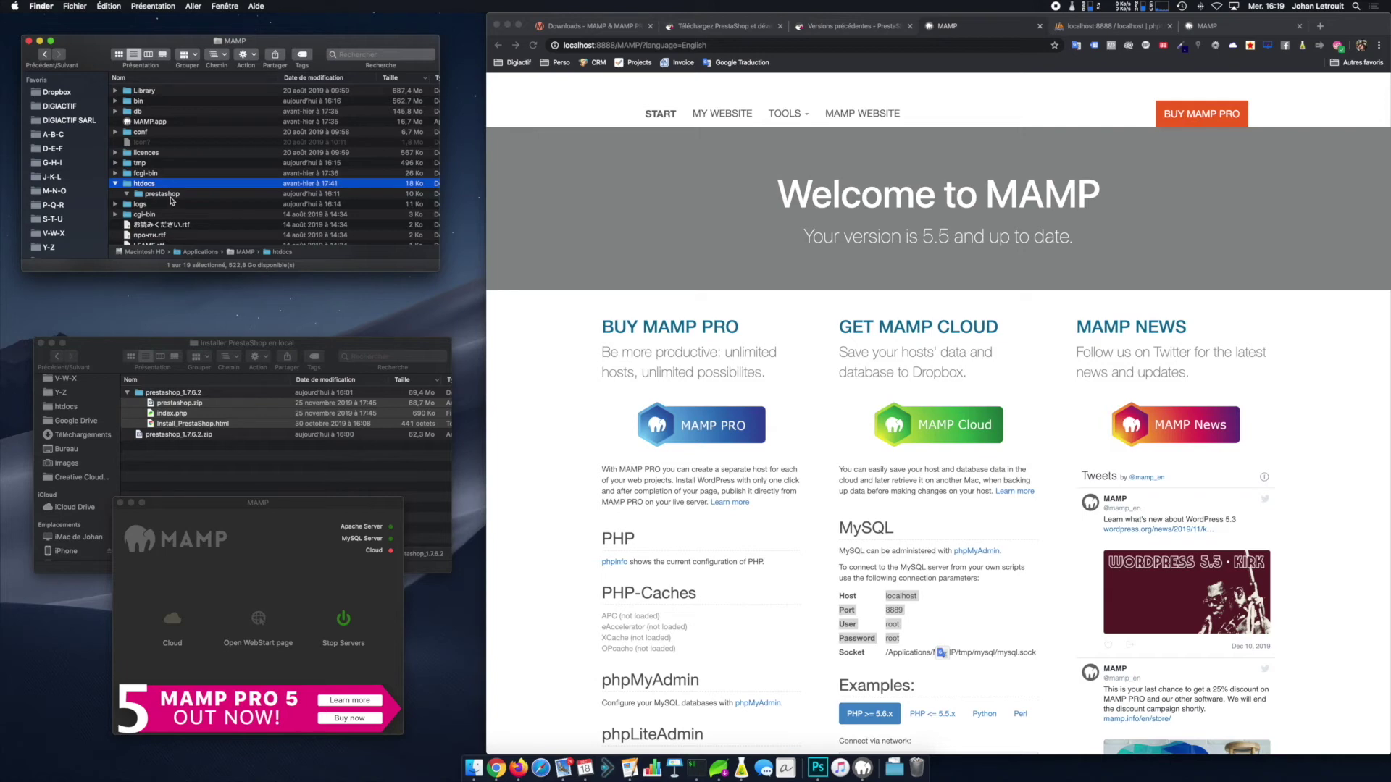
pyautogui.click(170, 197)
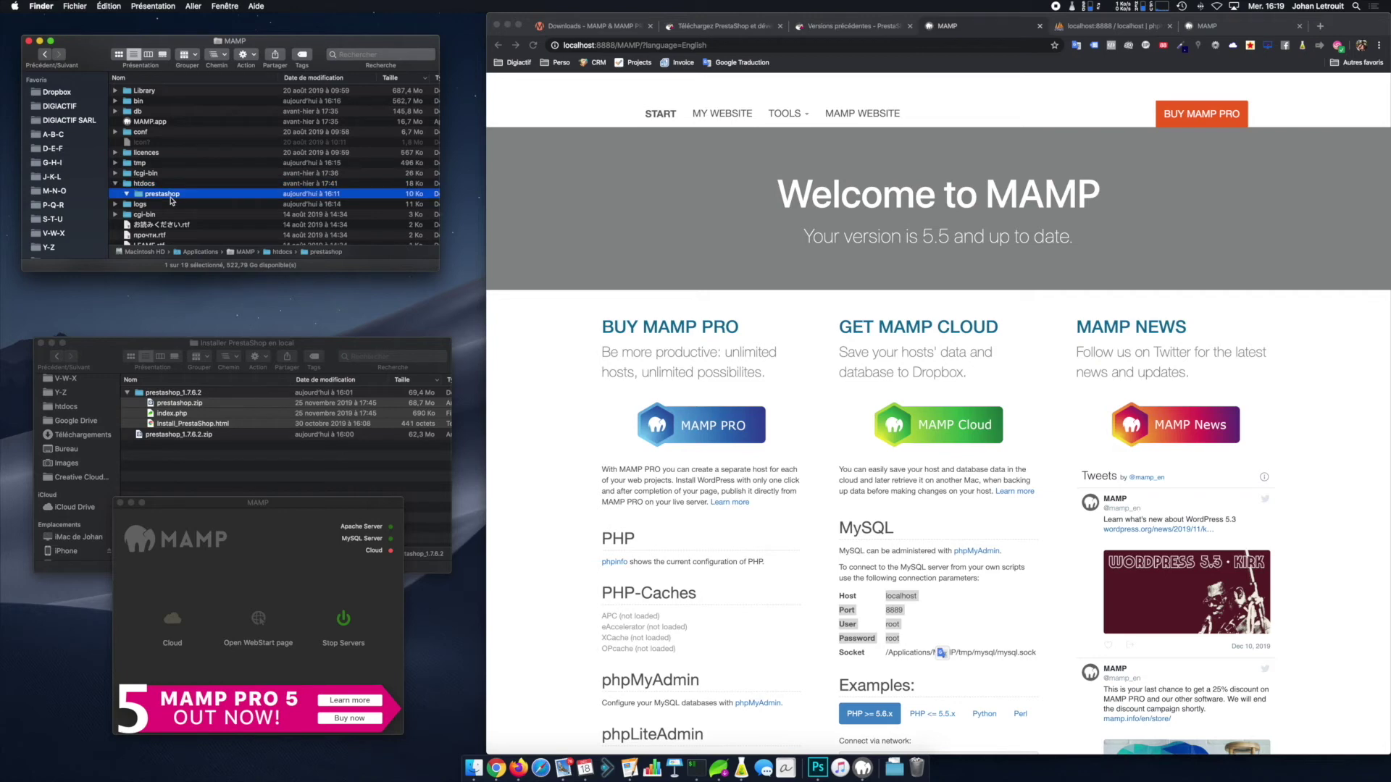
# Step: Create a folder named wordpress in the MAMP folder, move it into htdocs, and delete it again
pyautogui.click(145, 184)
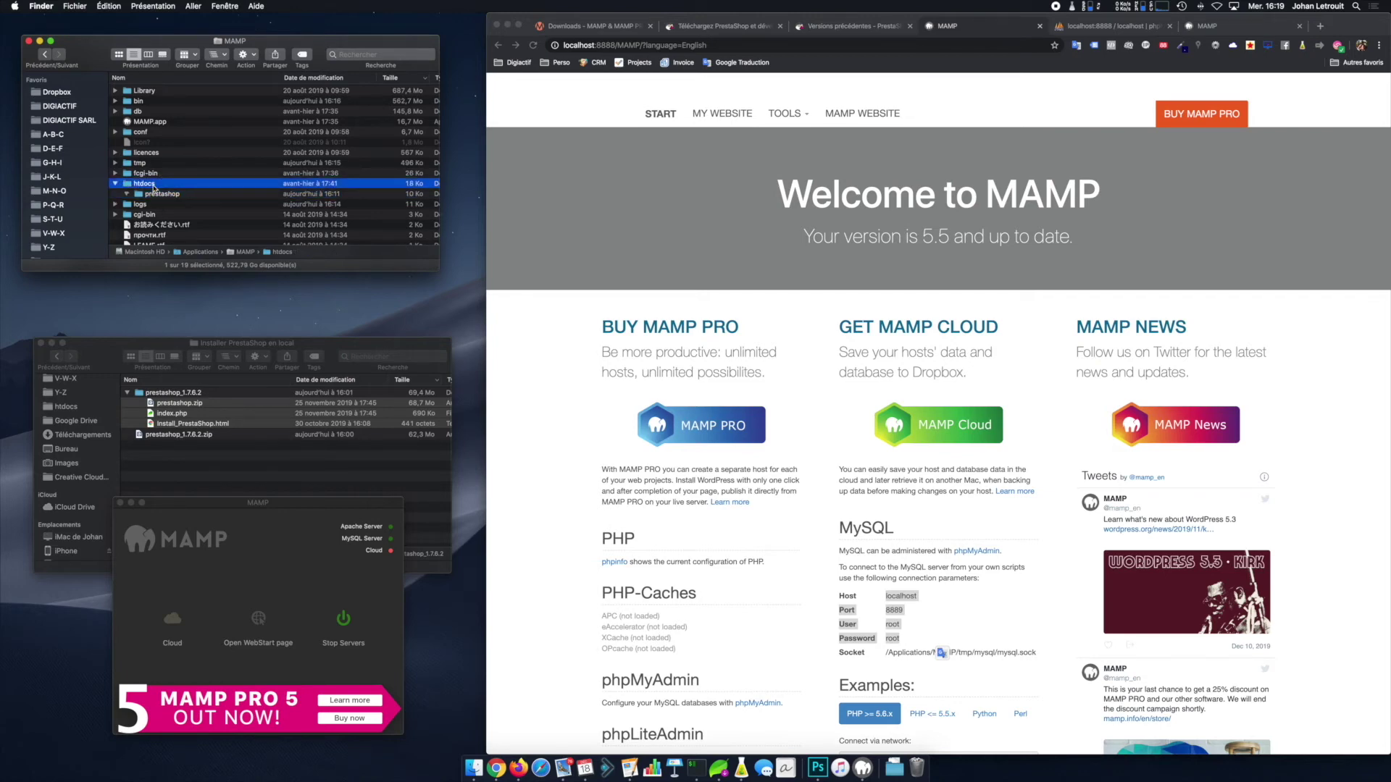
pyautogui.press('shift+super+n')
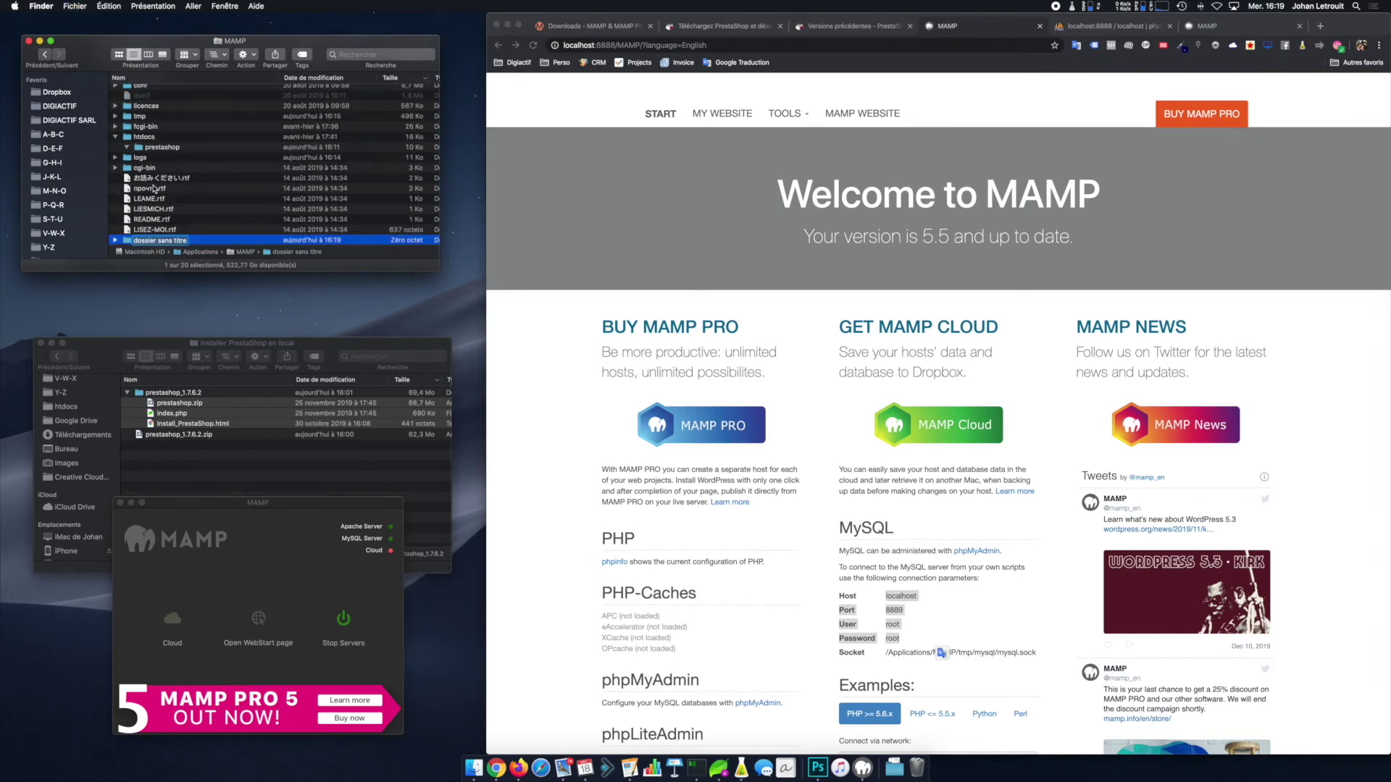
pyautogui.write('wordpress')
pyautogui.press('Return')
pyautogui.moveTo(144, 242); pyautogui.dragTo(143, 141)
pyautogui.press('super+BackSpace')
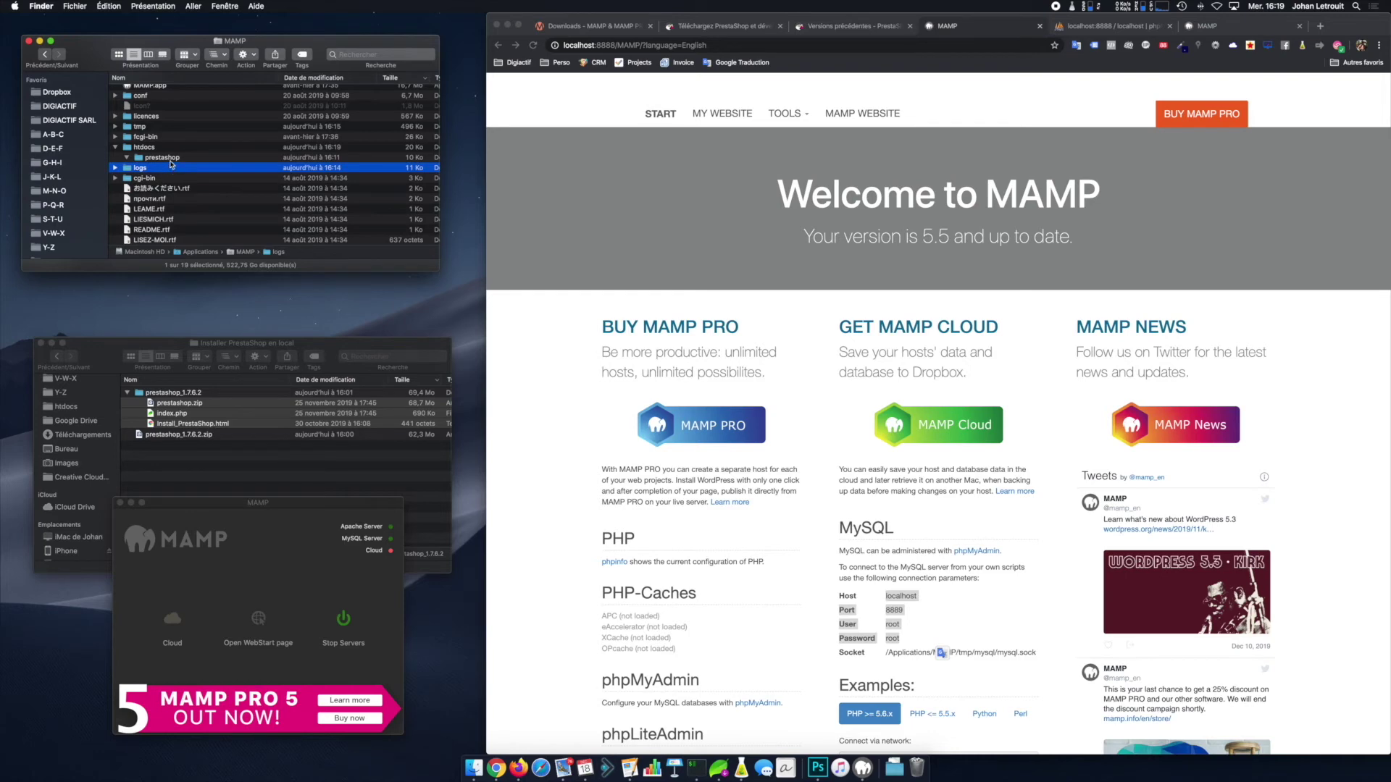
# Step: Copy prestashop.zip, index.php and Install_PrestaShop.html from the prestashop_1.7.6.2 folder into the prestashop folder within htdocs
pyautogui.click(167, 157)
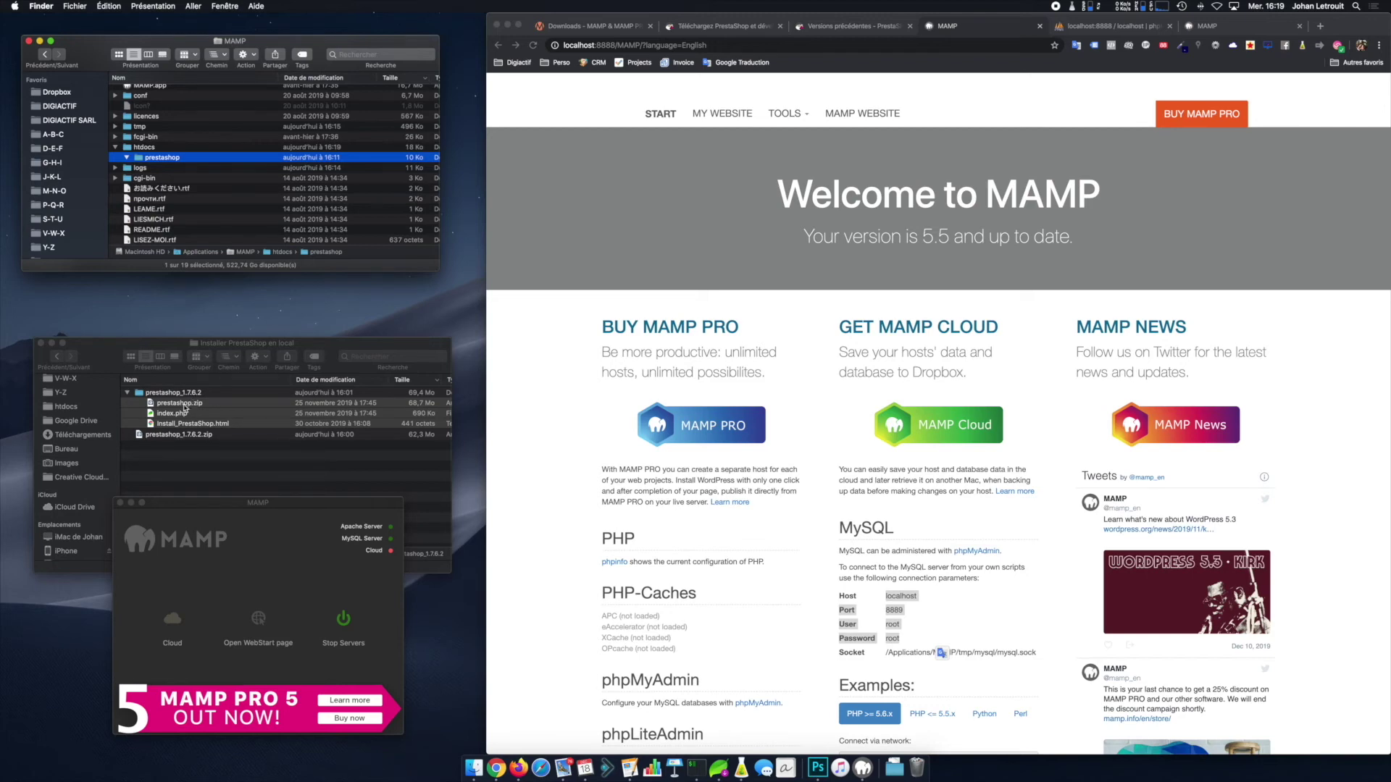
pyautogui.click(184, 408)
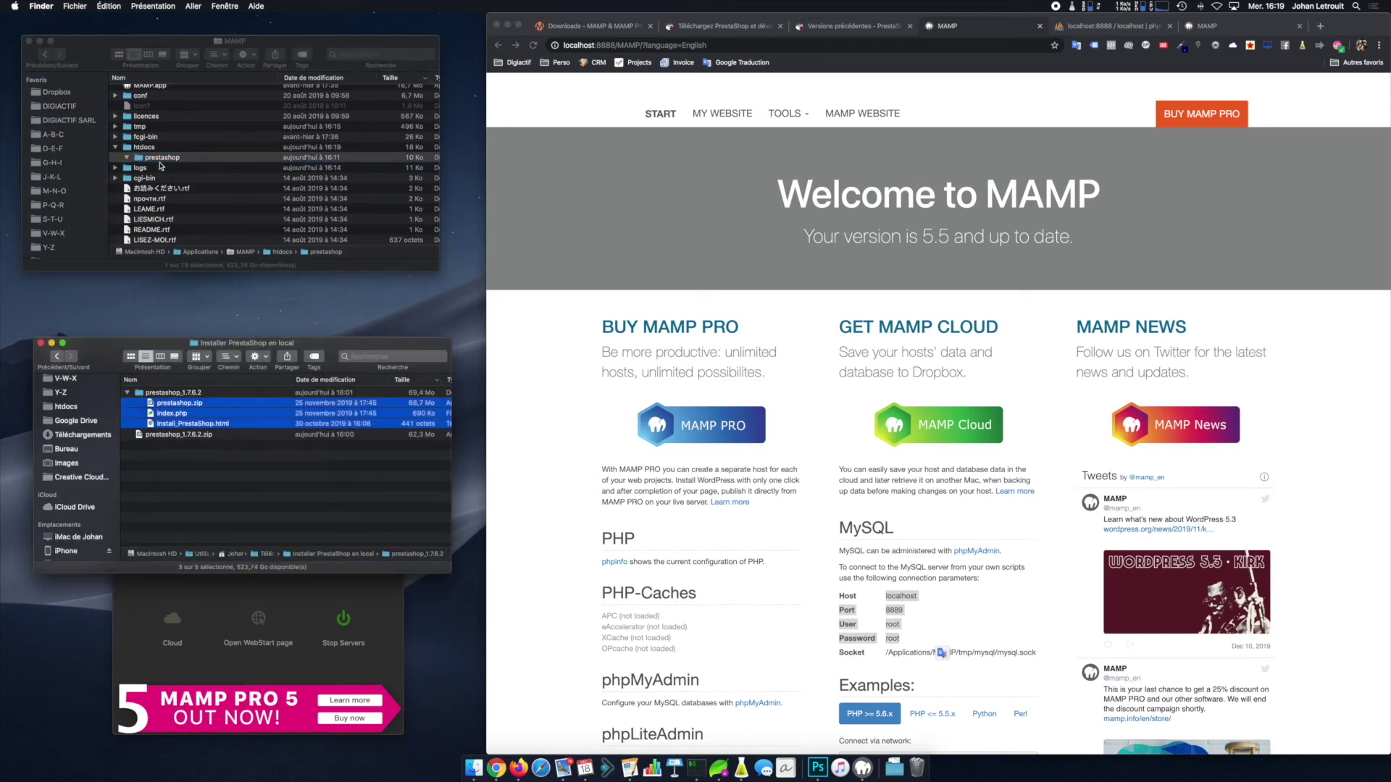
pyautogui.doubleClick(161, 163)
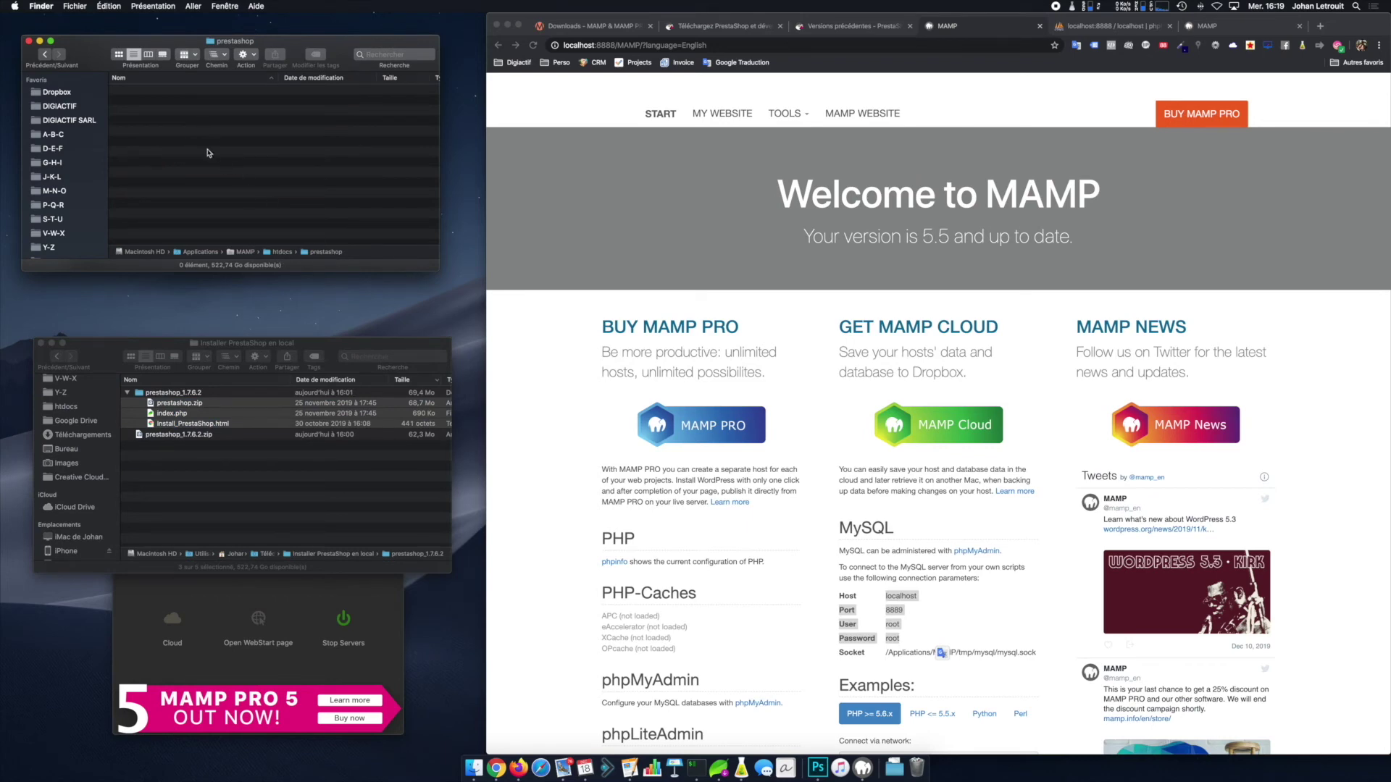
pyautogui.press('super+v')
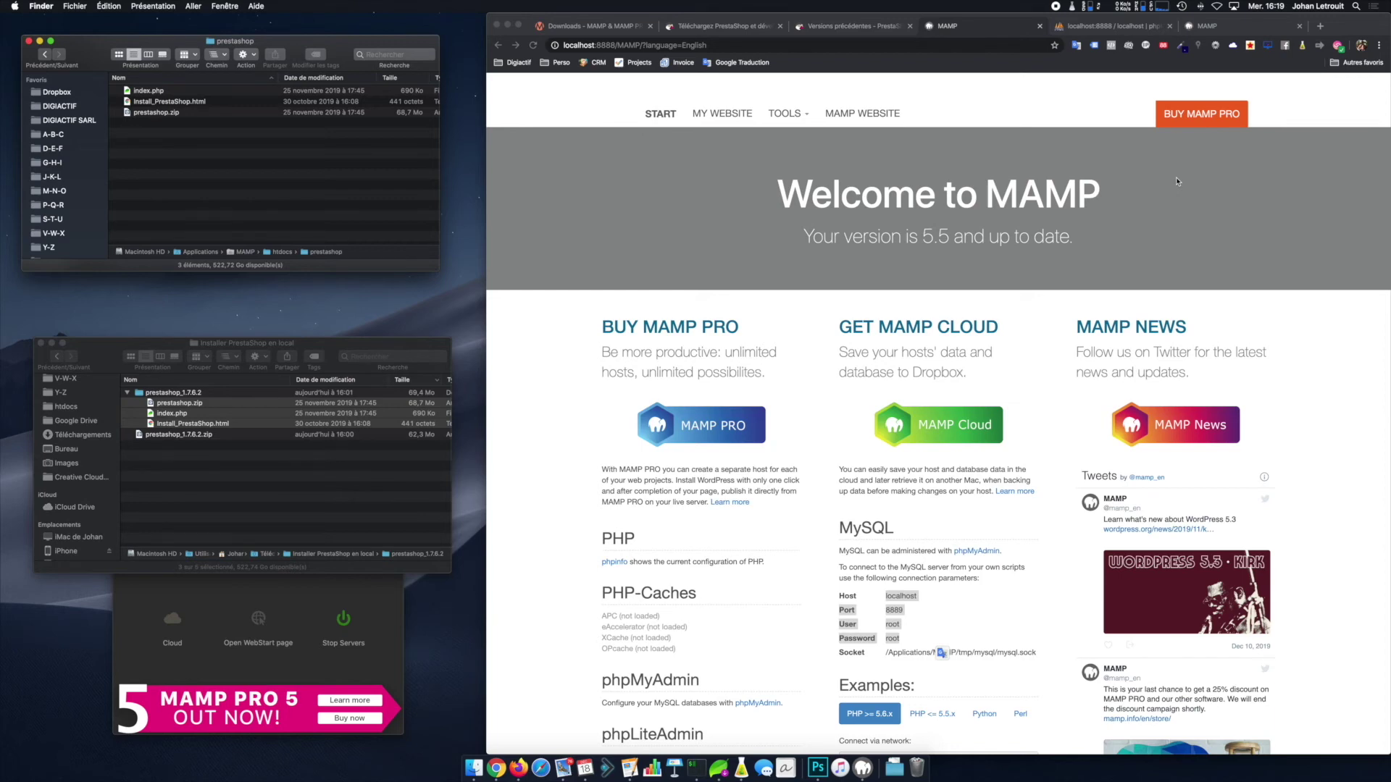
# Step: Launch the PrestaShop installer by loading localhost:8888/prestashop in the second MAMP start page tab in Chrome
pyautogui.click(1043, 15)
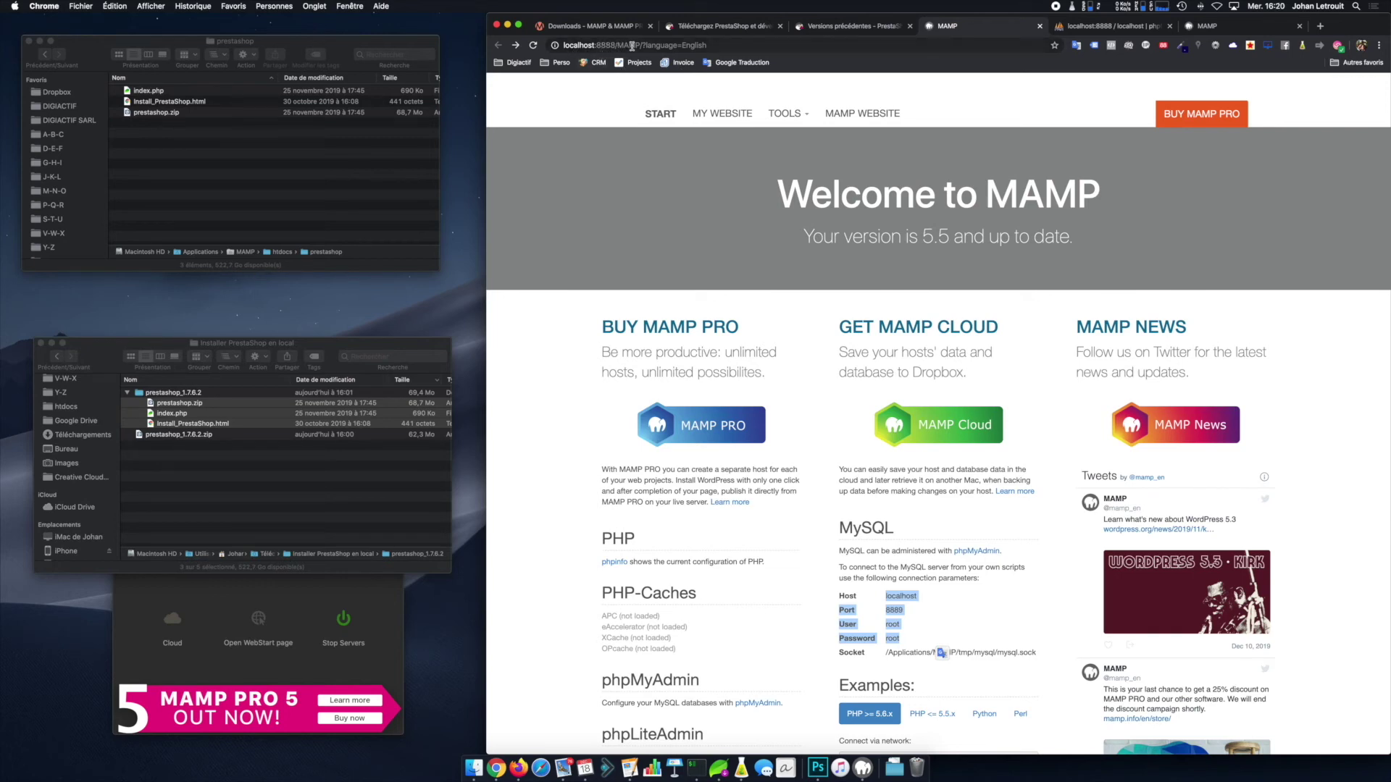
pyautogui.moveTo(642, 45); pyautogui.dragTo(563, 45)
pyautogui.press('super+c')
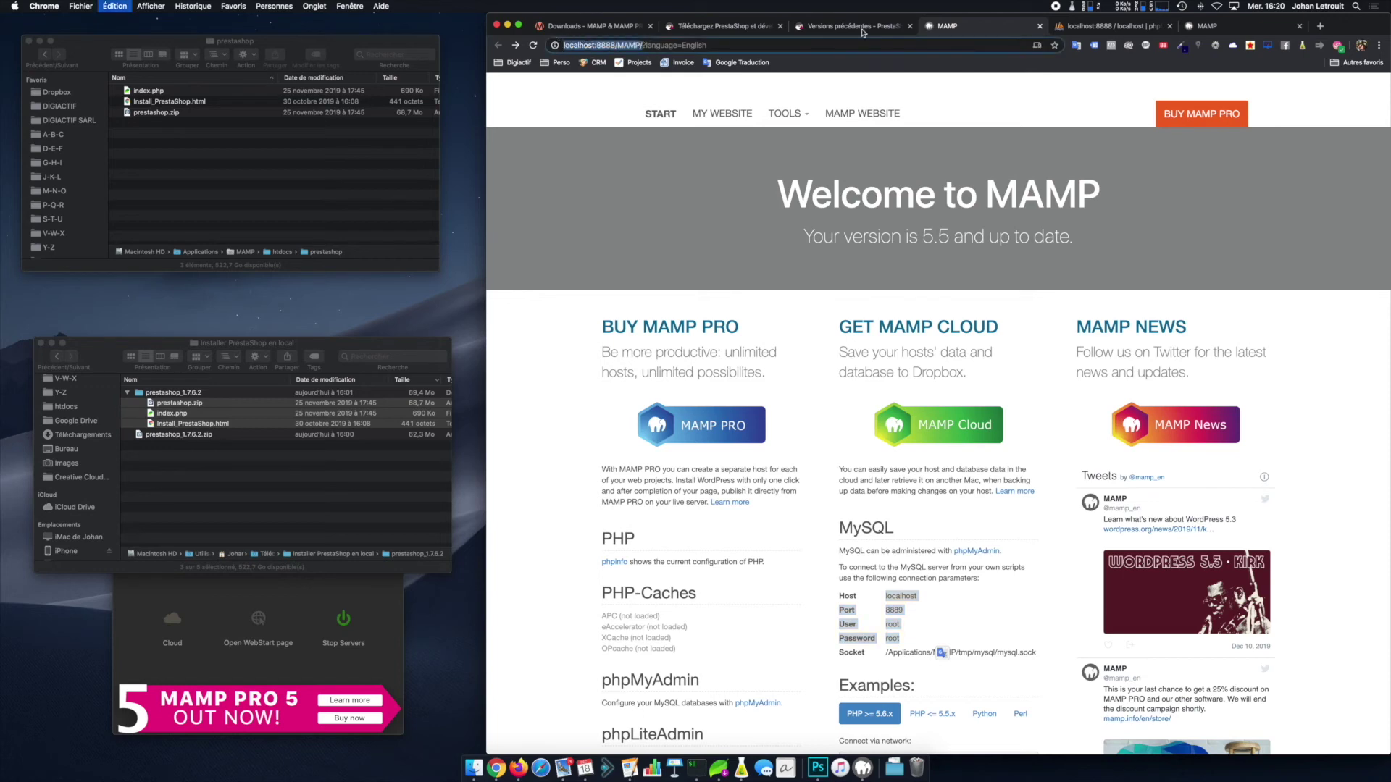
pyautogui.click(1233, 28)
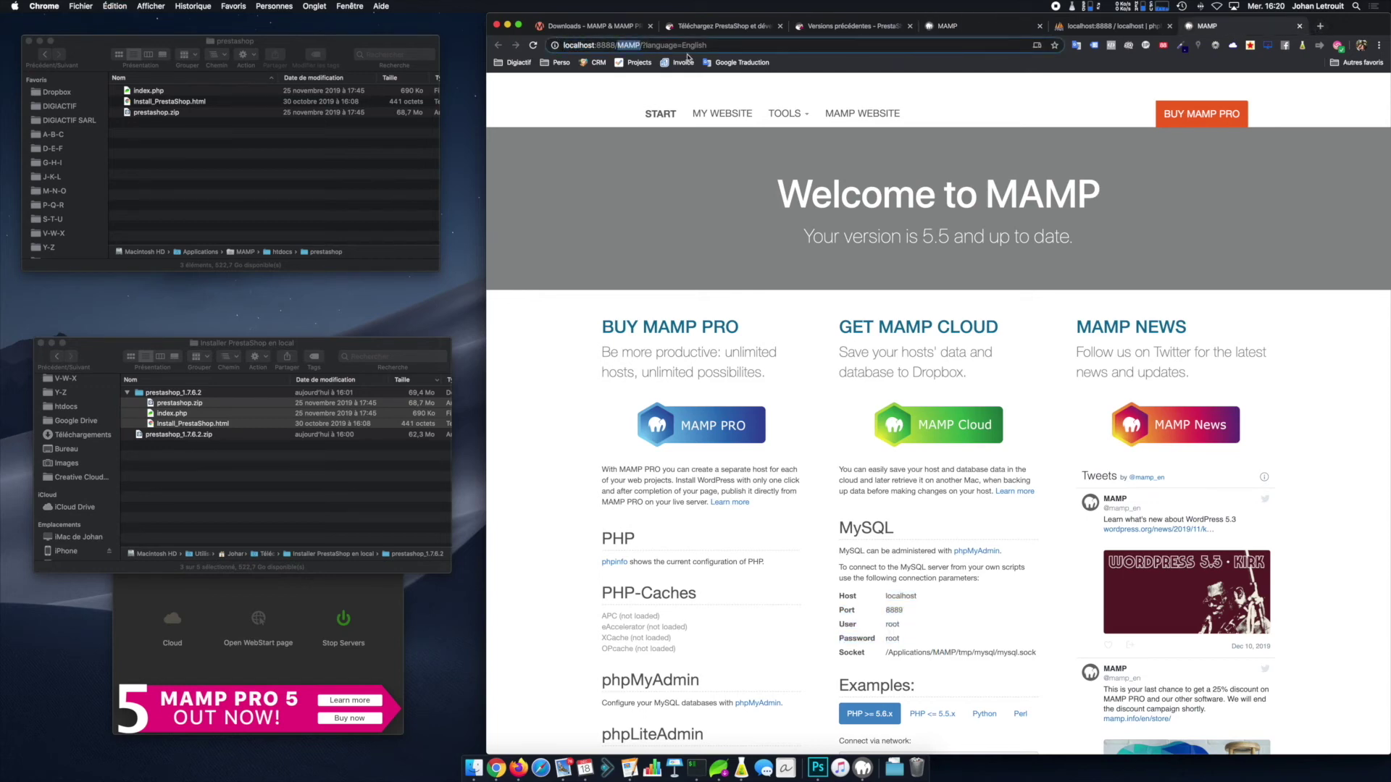
pyautogui.moveTo(708, 45); pyautogui.dragTo(617, 46)
pyautogui.write('prestashop')
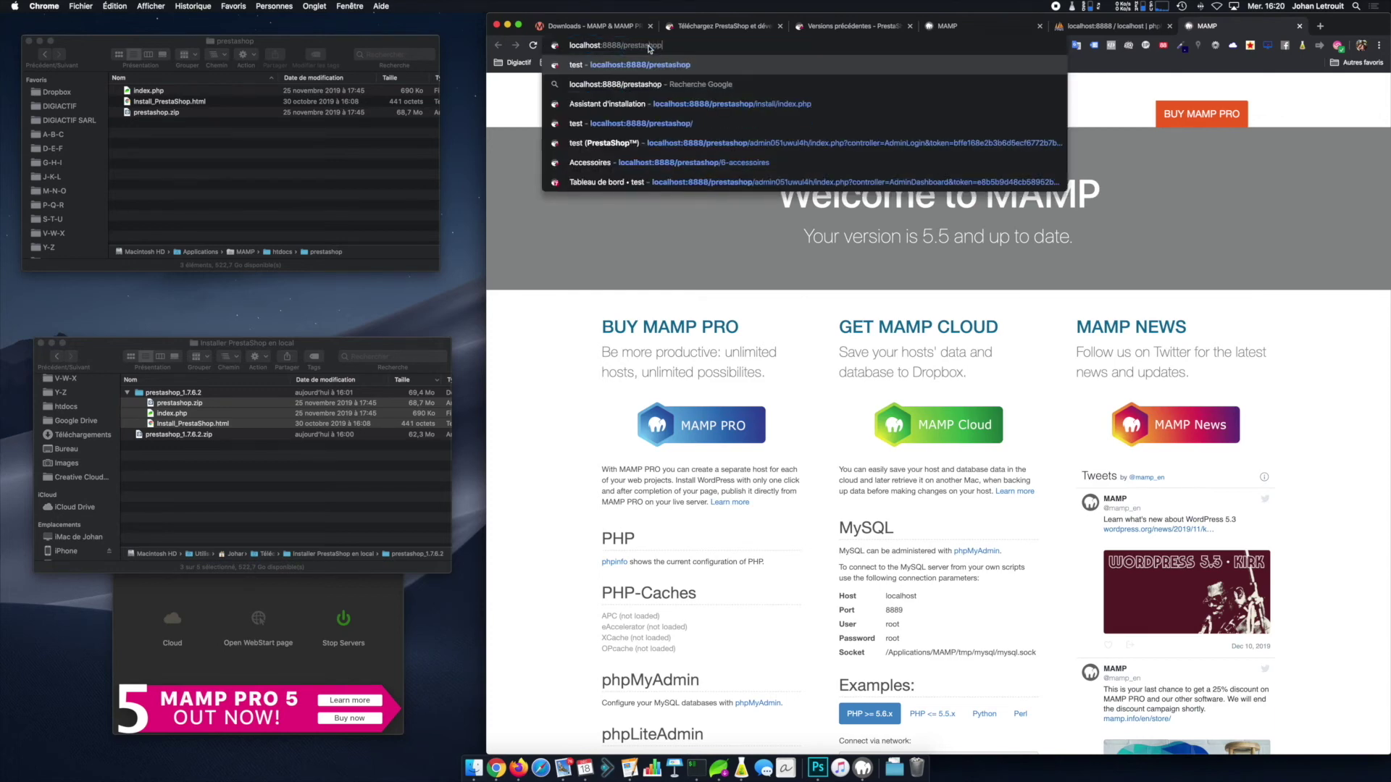
pyautogui.press('Return')
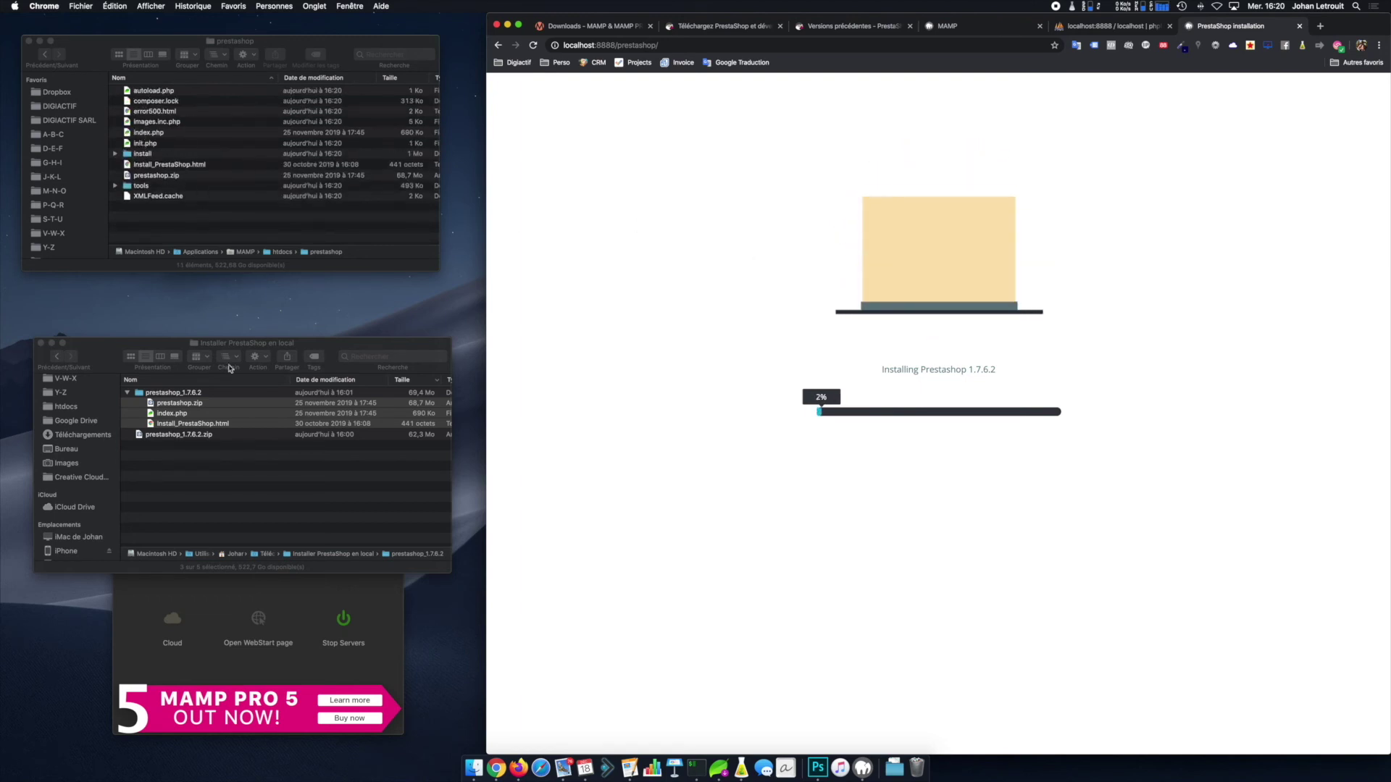
# Step: Move the Installer PrestaShop en local window lower and lengthen the Finder window of the prestashop folder
pyautogui.moveTo(328, 338); pyautogui.dragTo(325, 500)
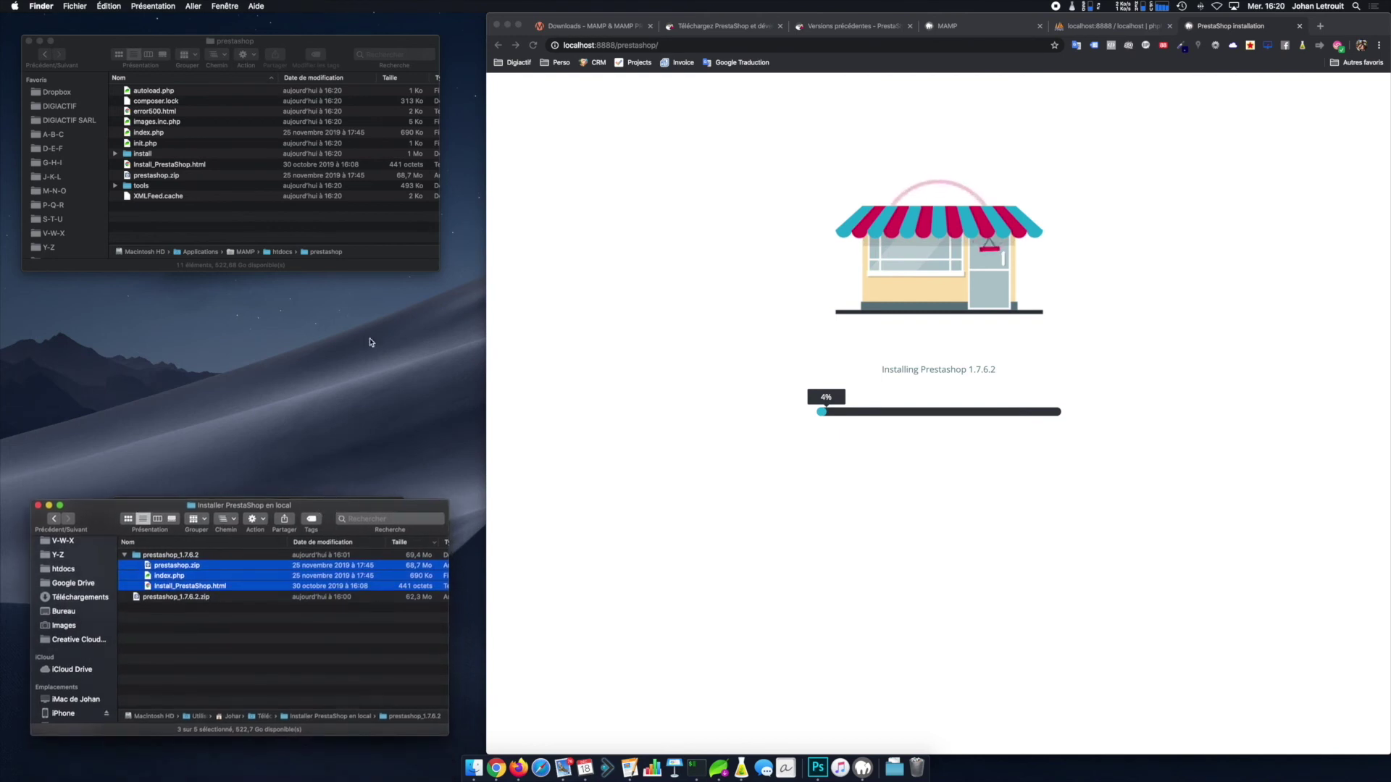
pyautogui.moveTo(382, 272); pyautogui.dragTo(377, 433)
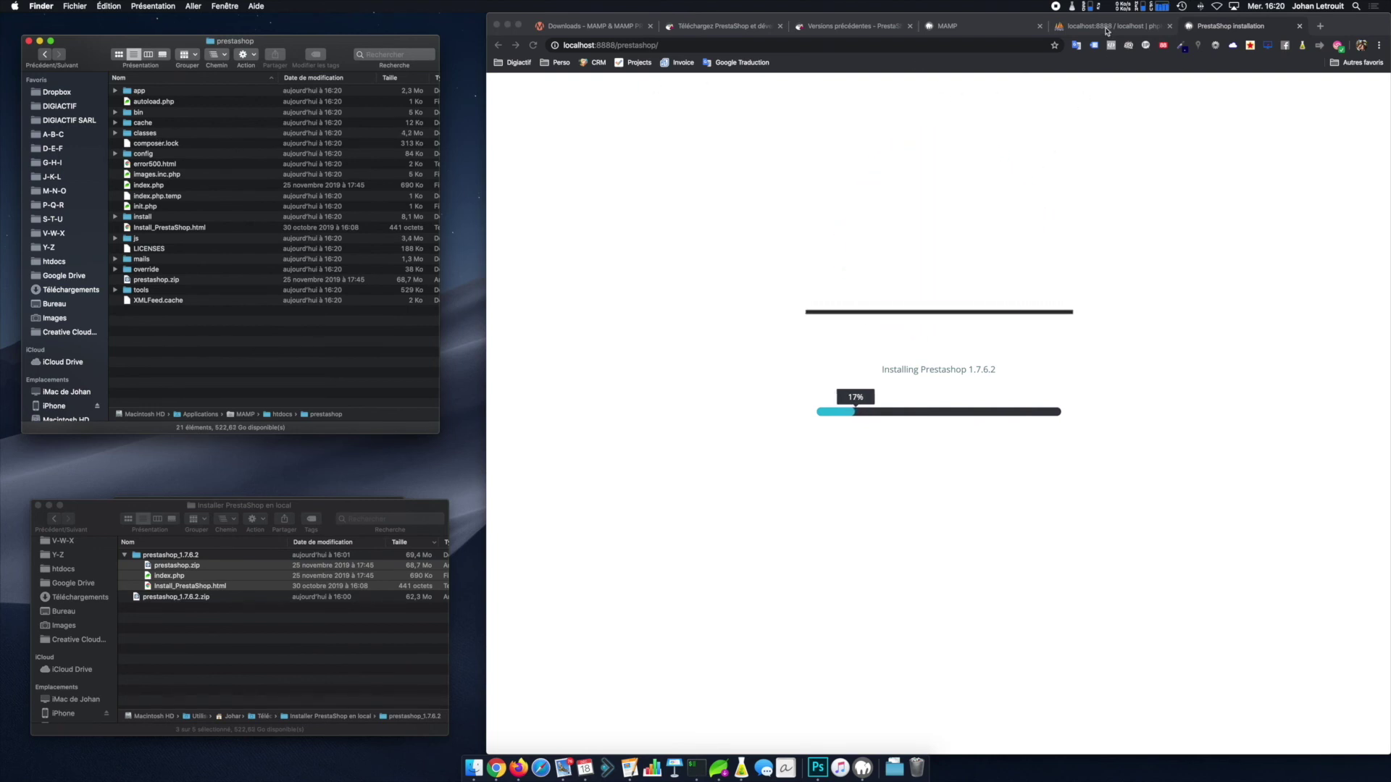
# Step: Revisit the phpMyAdmin and MAMP start pages, and check the MAMP window behind the lower Finder window
pyautogui.click(1106, 32)
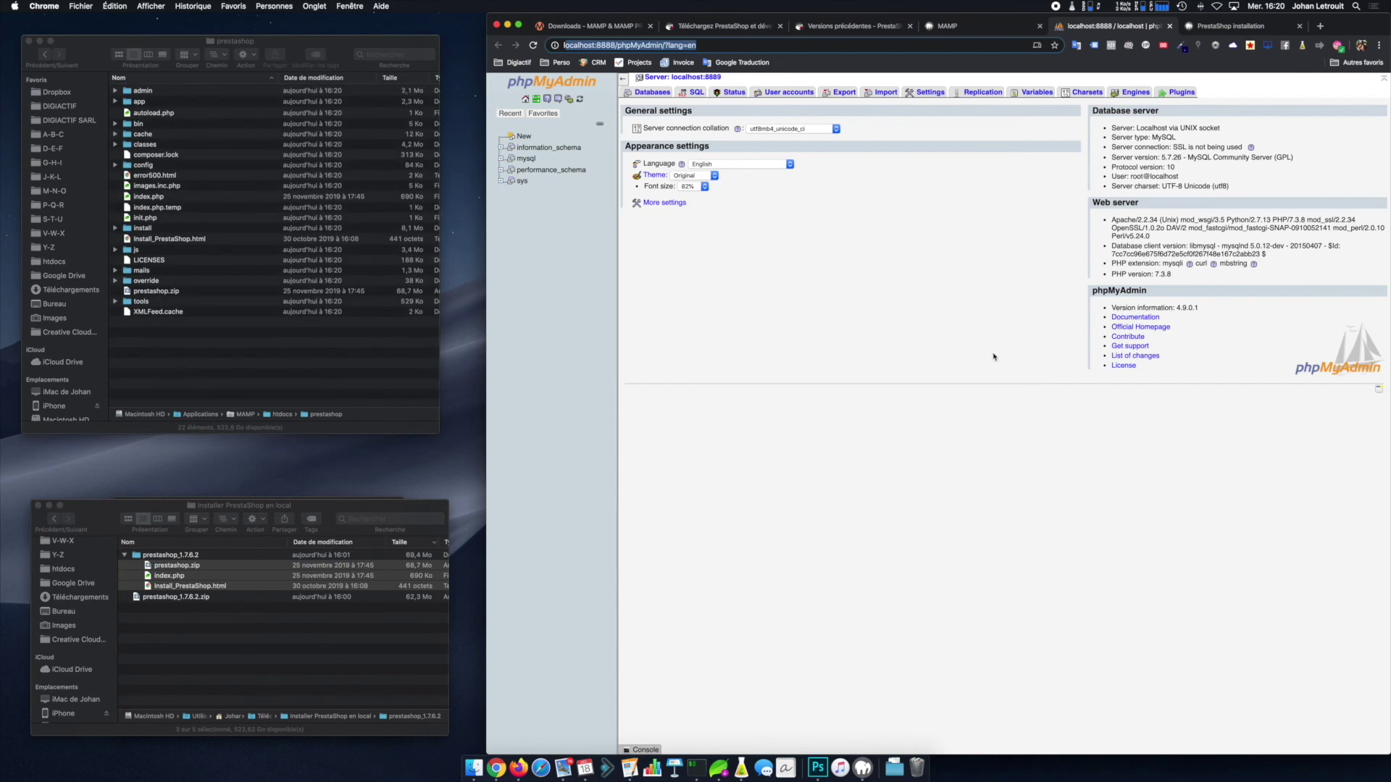
pyautogui.click(971, 26)
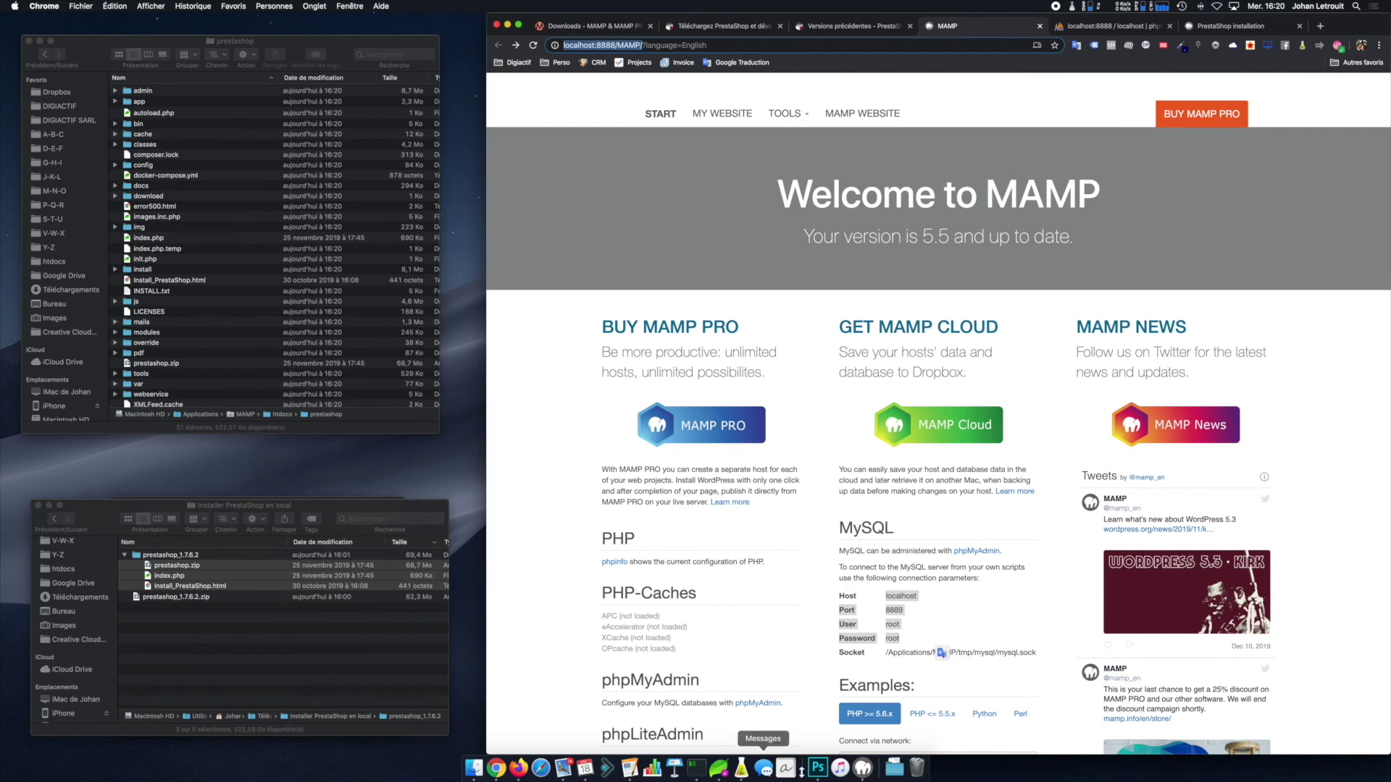
pyautogui.click(386, 499)
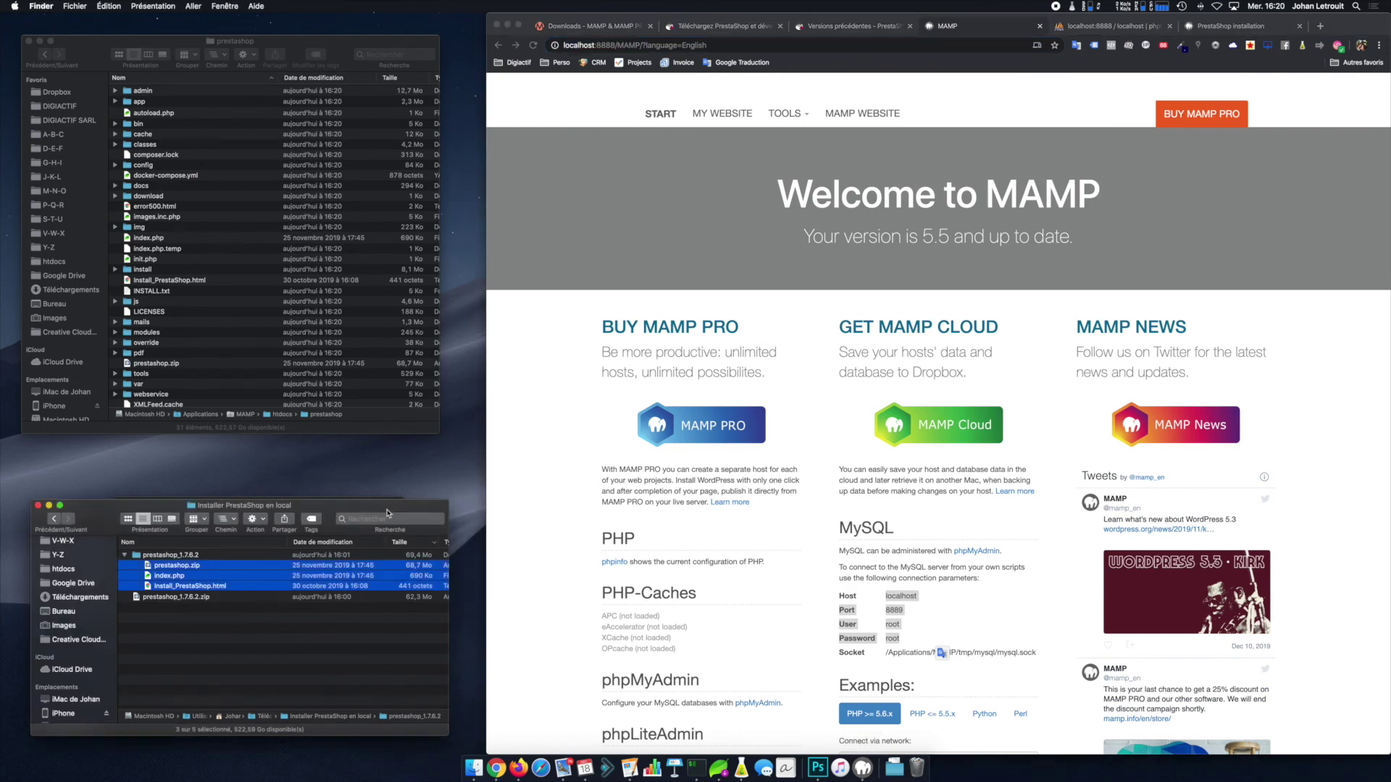
pyautogui.moveTo(387, 505); pyautogui.dragTo(382, 522)
pyautogui.click(383, 503)
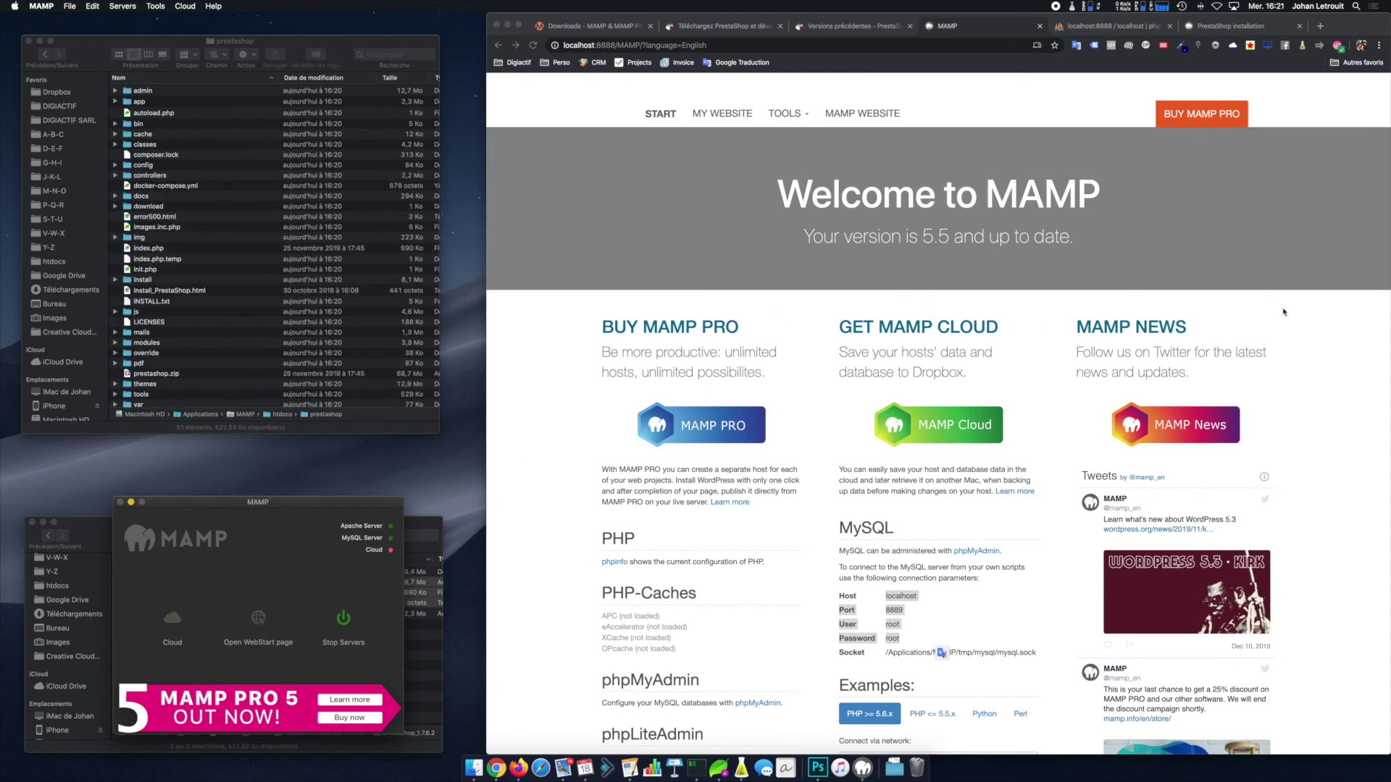
pyautogui.click(1279, 339)
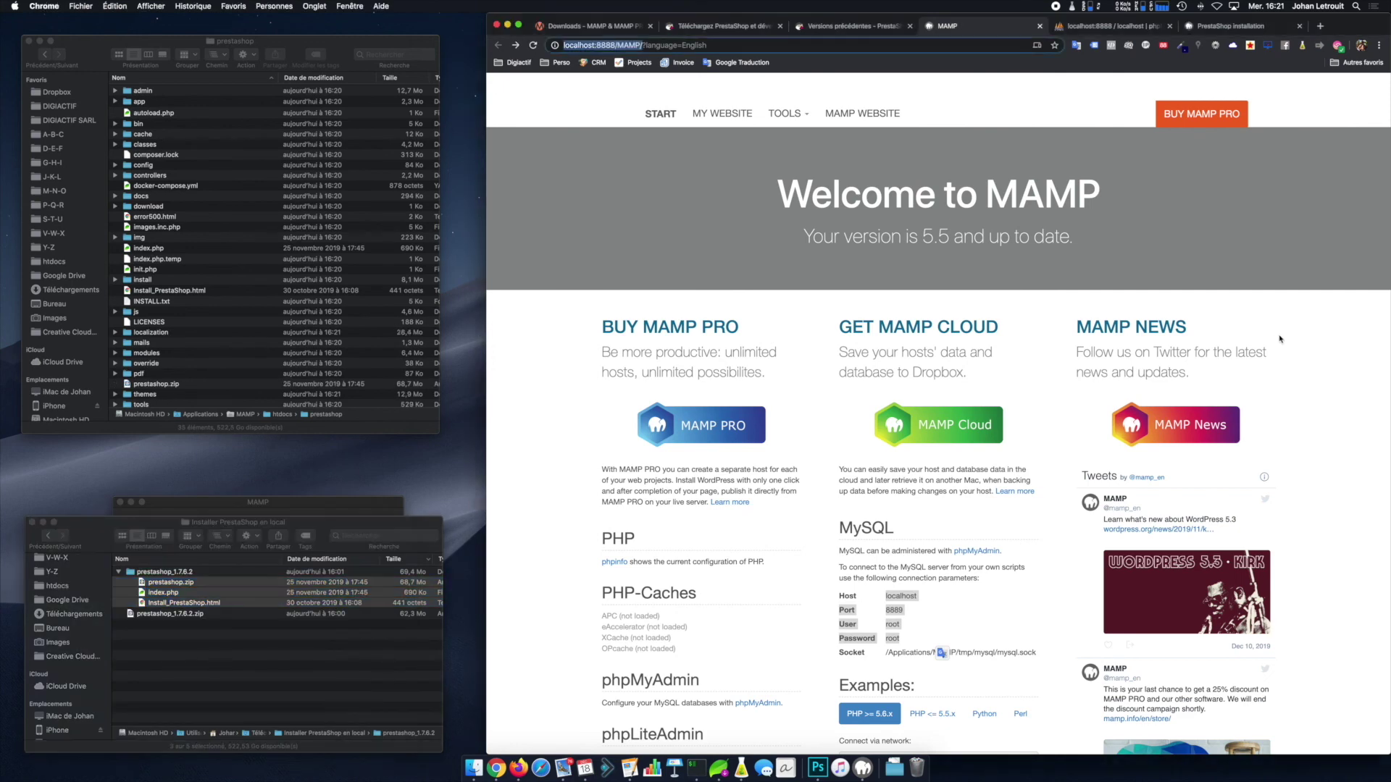
# Step: Create a new database named prestashop with the utf8_general_ci collation in phpMyAdmin
pyautogui.click(1102, 26)
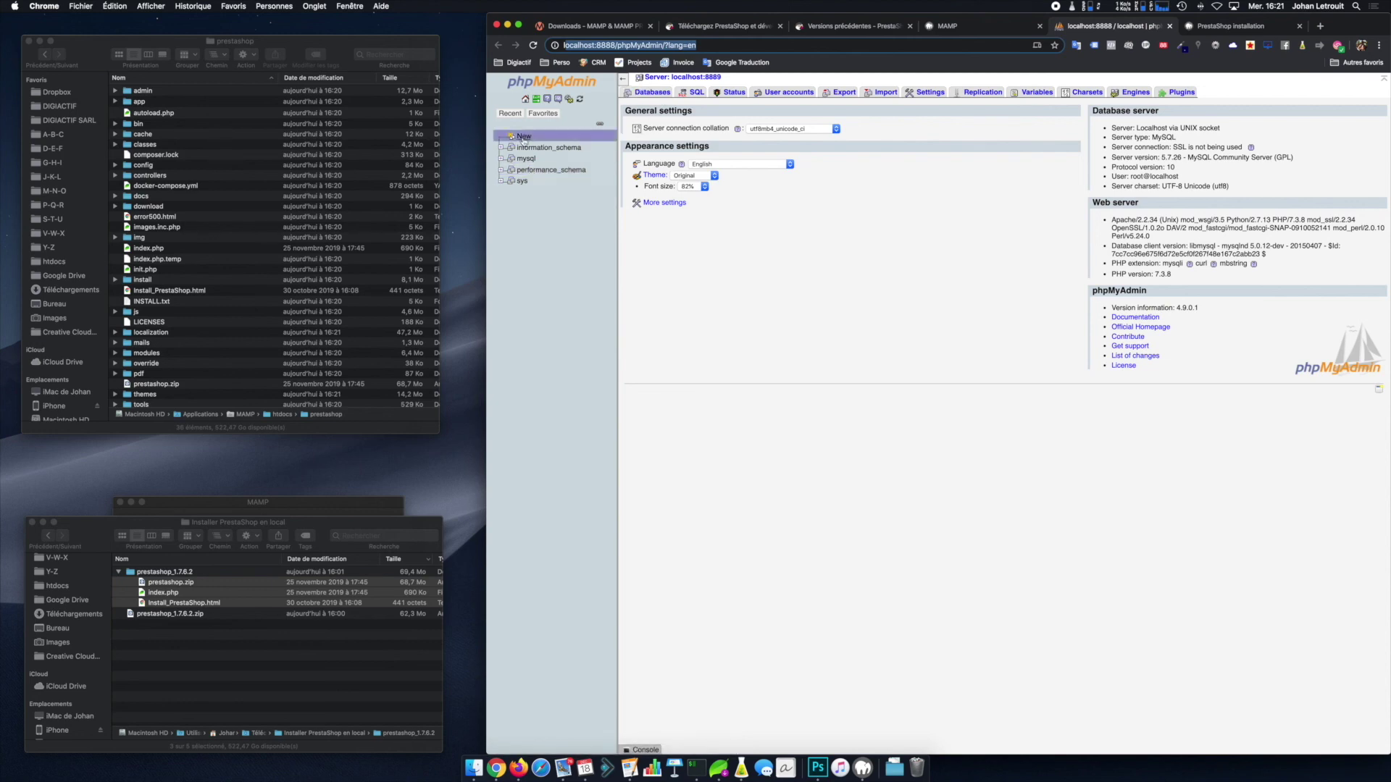
pyautogui.click(523, 137)
pyautogui.click(666, 144)
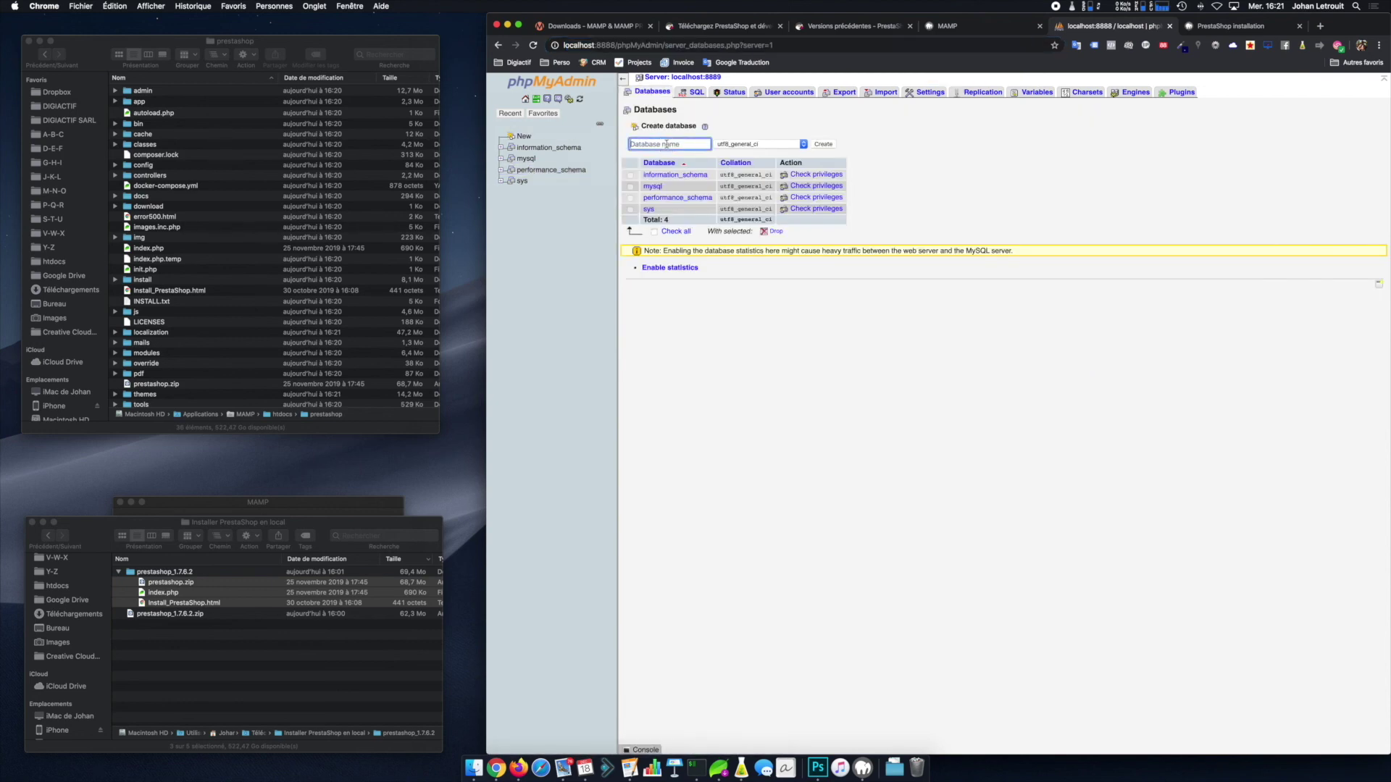
pyautogui.write('prestashop')
pyautogui.click(823, 144)
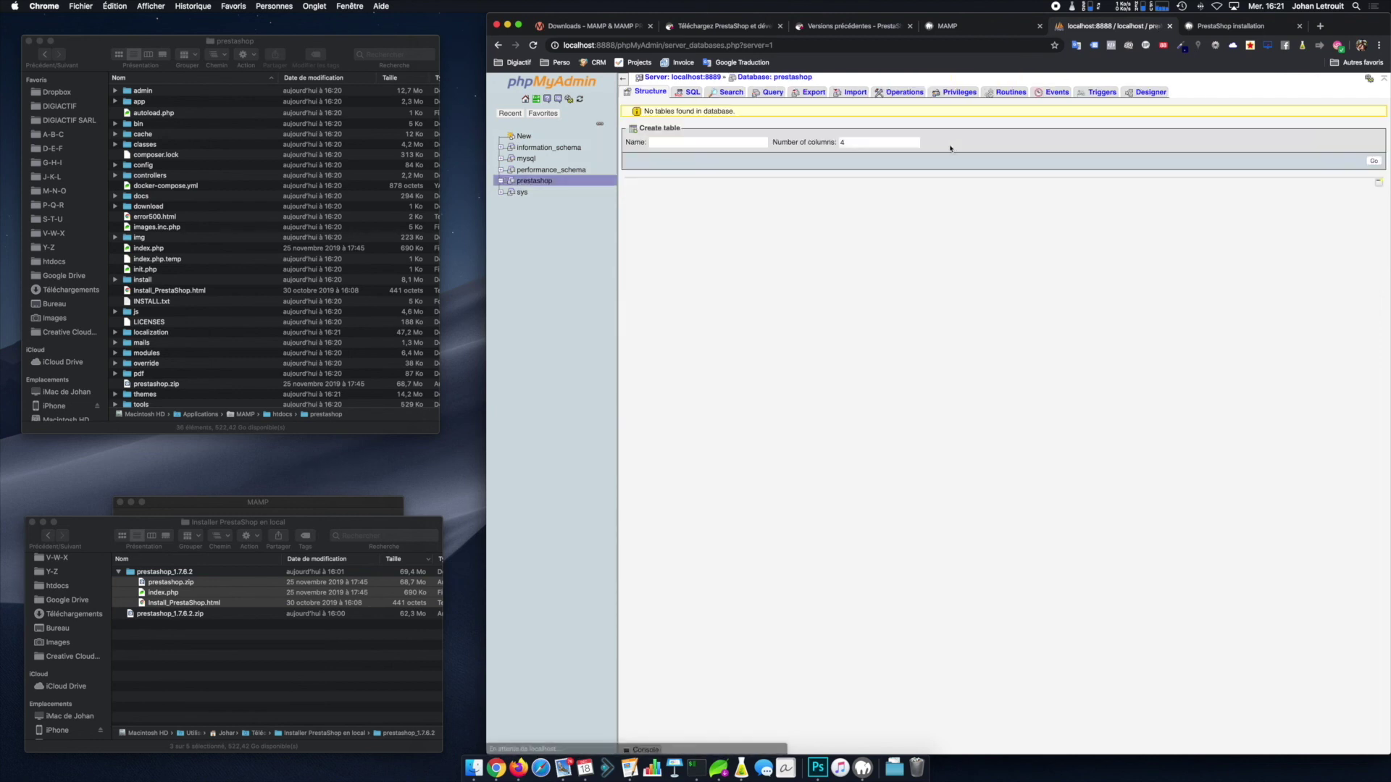
# Step: Inspect the prestashop database's structure, then go back to the PrestaShop installation page
pyautogui.click(526, 181)
pyautogui.moveTo(680, 129); pyautogui.dragTo(639, 129)
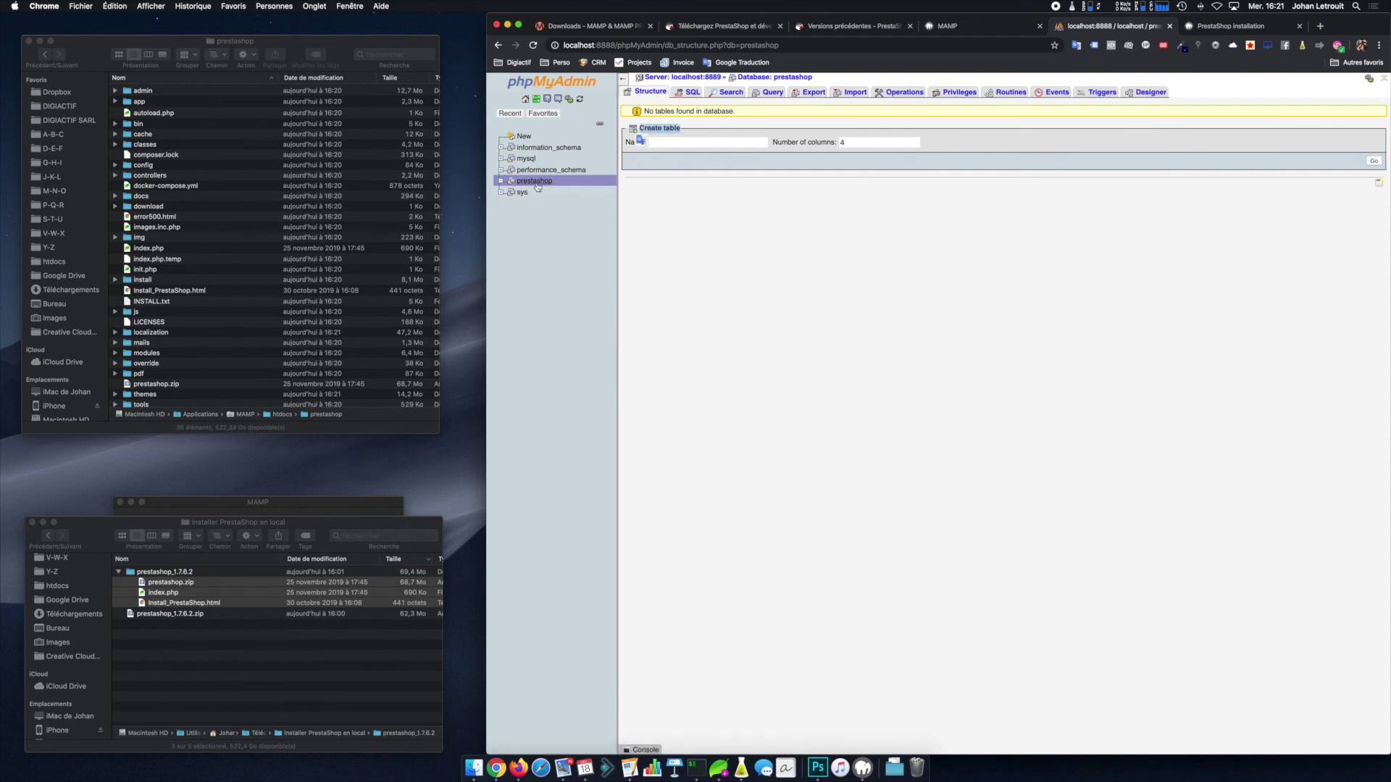
pyautogui.click(1060, 268)
pyautogui.click(1237, 26)
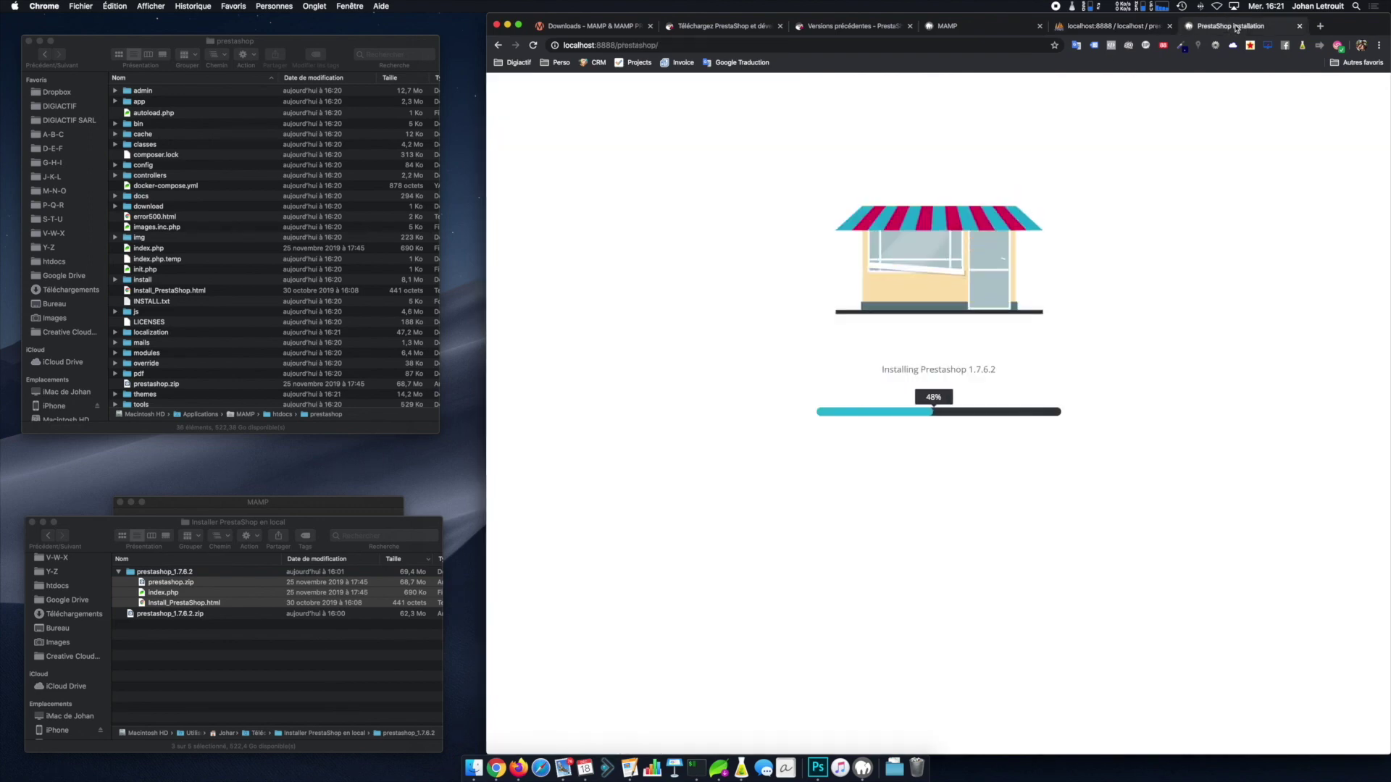